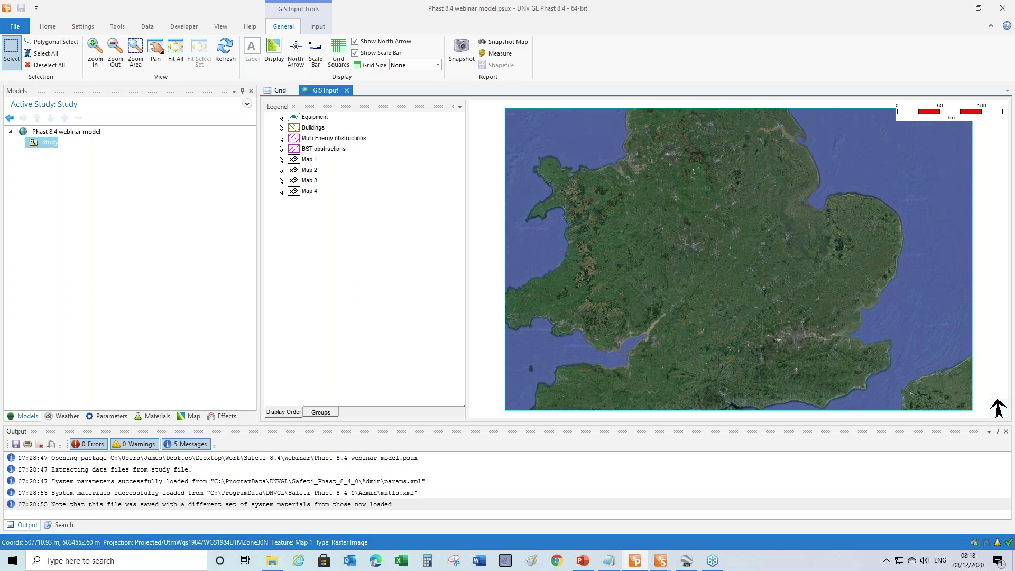
Start inserting objects from a data source into the Study, choose a KML connection and open the KML file selection.
{"action": "right_click", "coordinate": [50, 143]}
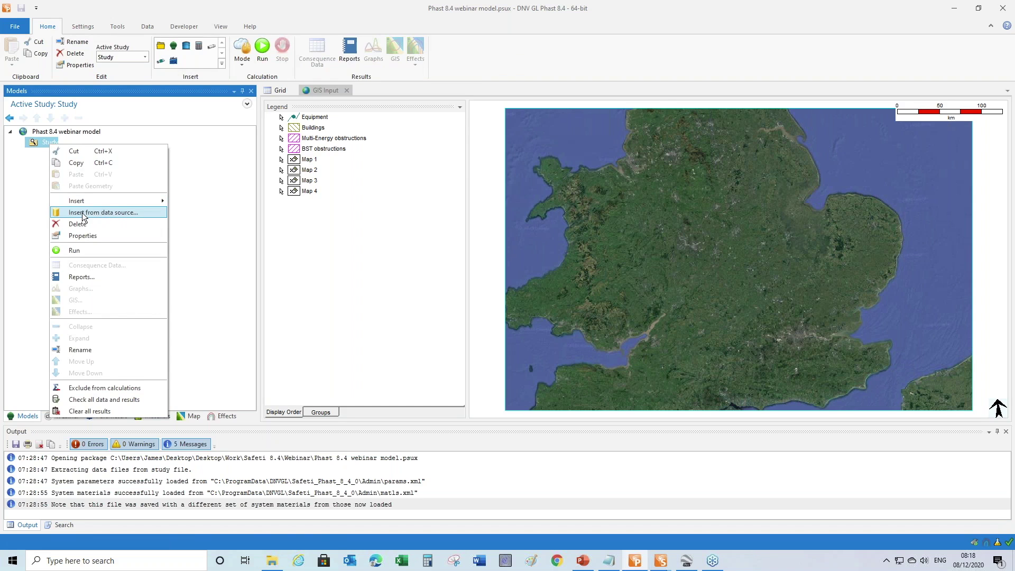
{"action": "left_click", "coordinate": [123, 217]}
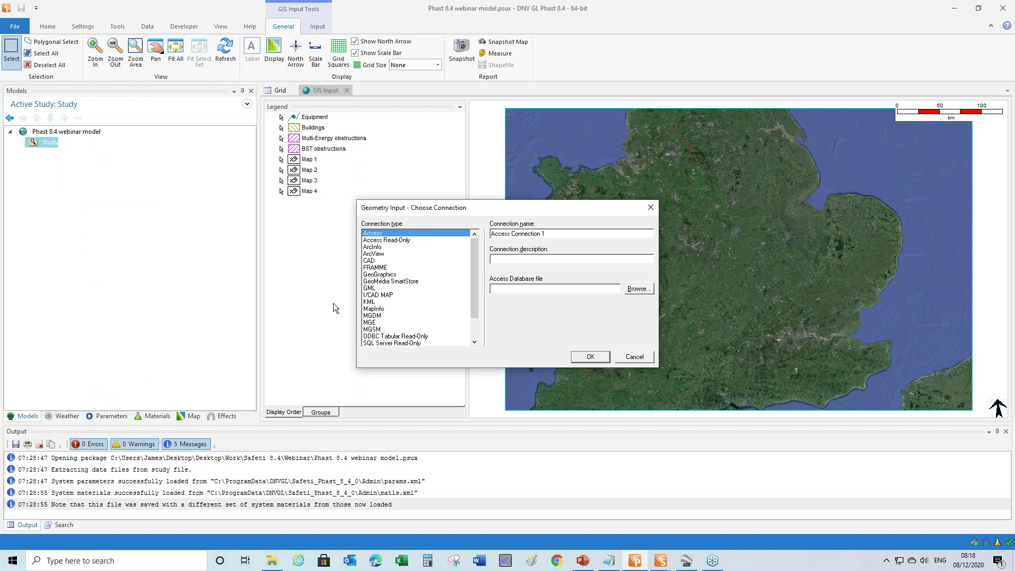
{"action": "left_click", "coordinate": [370, 301]}
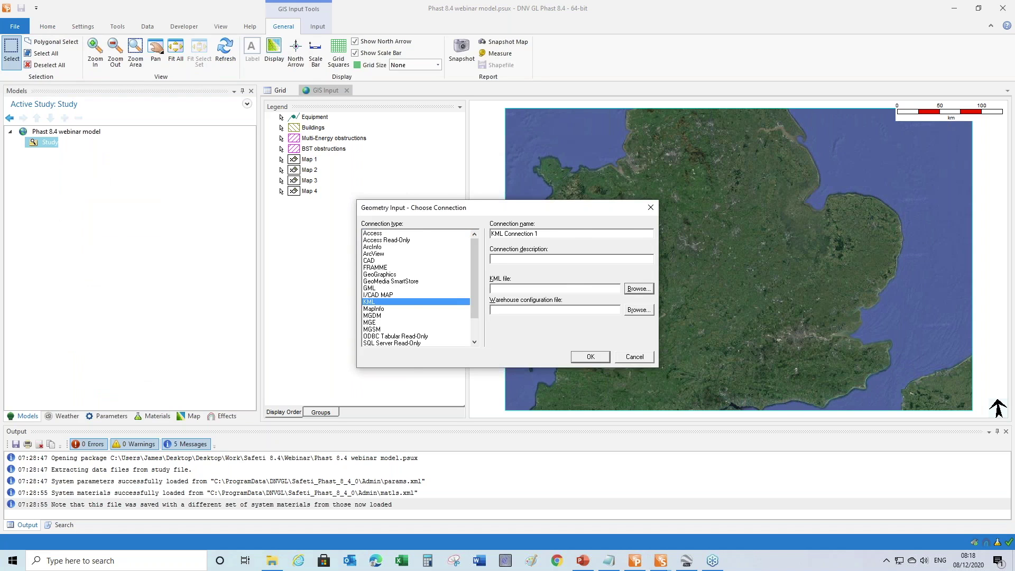
{"action": "left_click", "coordinate": [638, 288]}
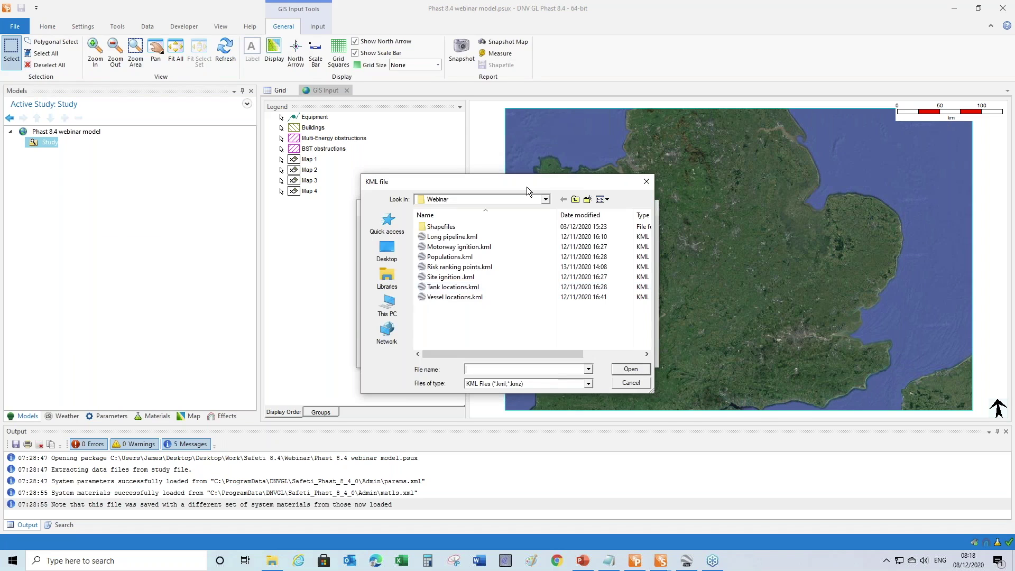
{"action": "left_click_drag", "start_coordinate": [527, 186], "coordinate": [670, 187]}
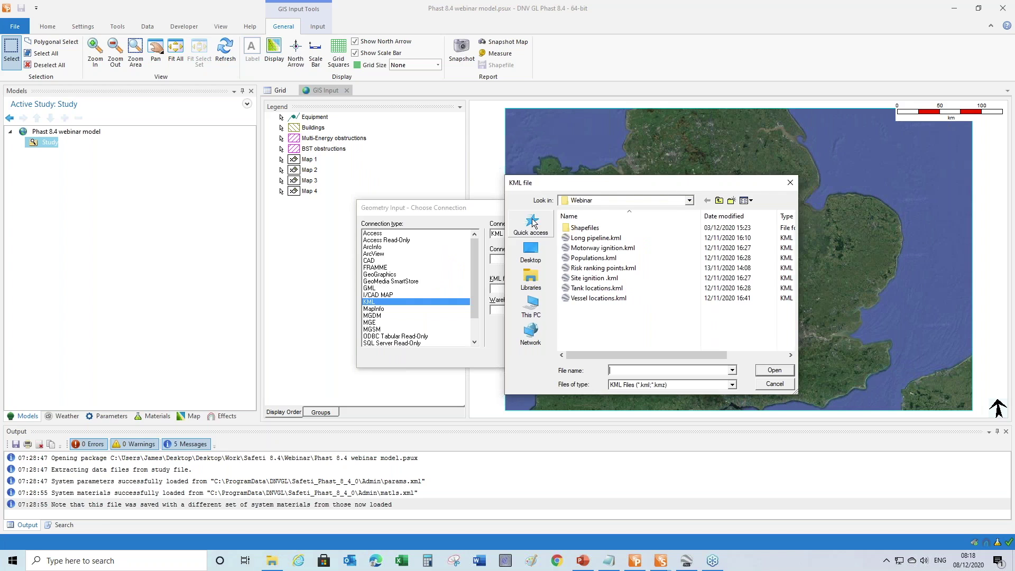
{"action": "left_click_drag", "start_coordinate": [598, 186], "coordinate": [503, 171]}
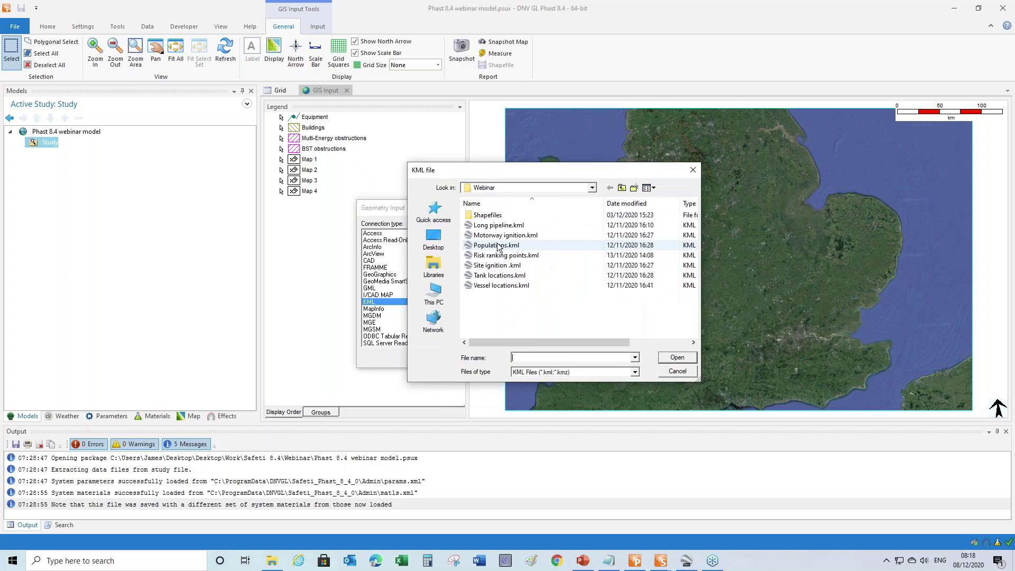
Switch to Google Earth Pro and examine the long pipeline route and the motorway and site ignition areas.
{"action": "left_click", "coordinate": [689, 566]}
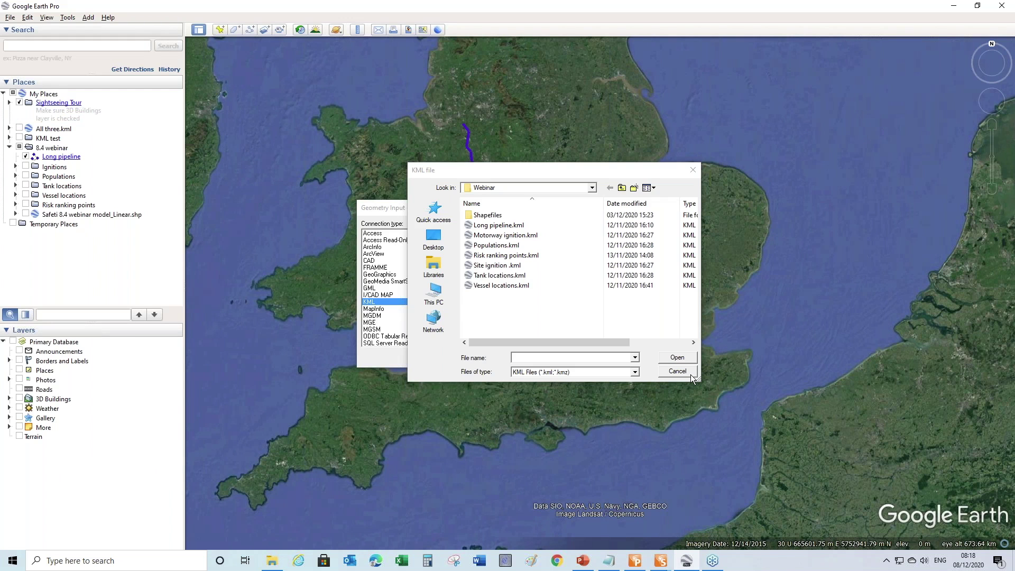
{"action": "left_click", "coordinate": [687, 372]}
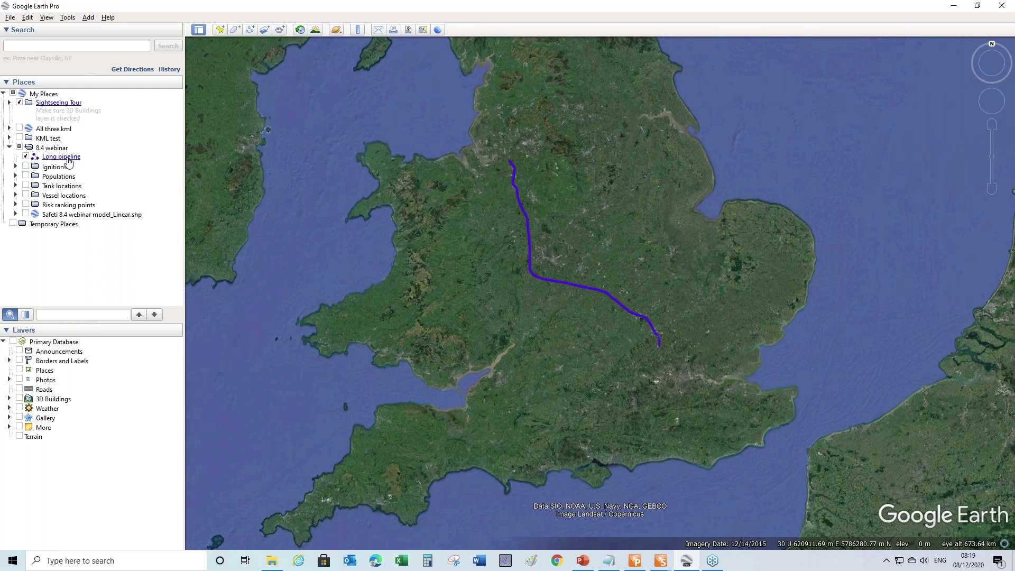
{"action": "scroll", "coordinate": [608, 314], "scroll_direction": "up", "scroll_amount": 5}
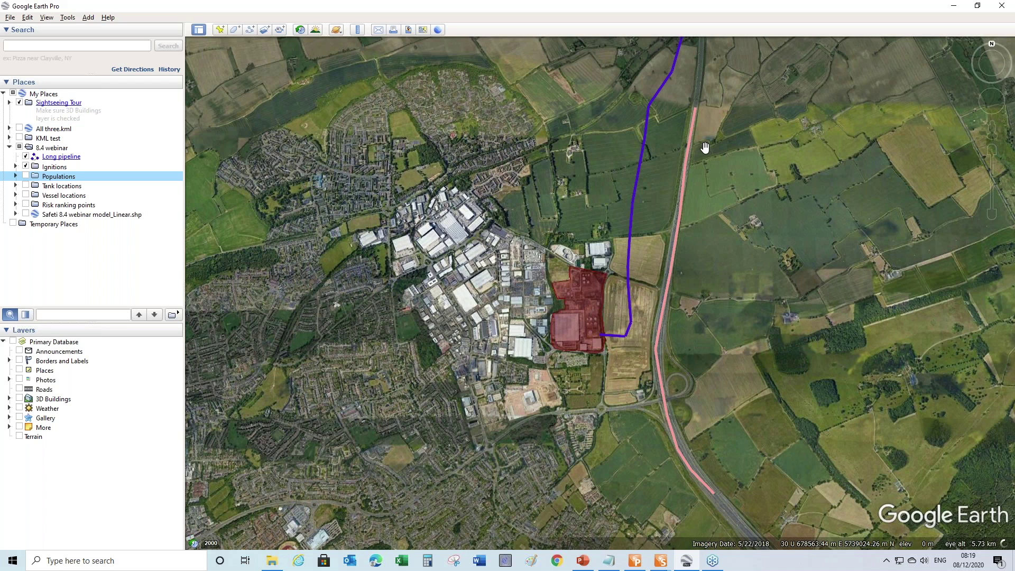
{"action": "scroll", "coordinate": [452, 382], "scroll_direction": "down", "scroll_amount": 3}
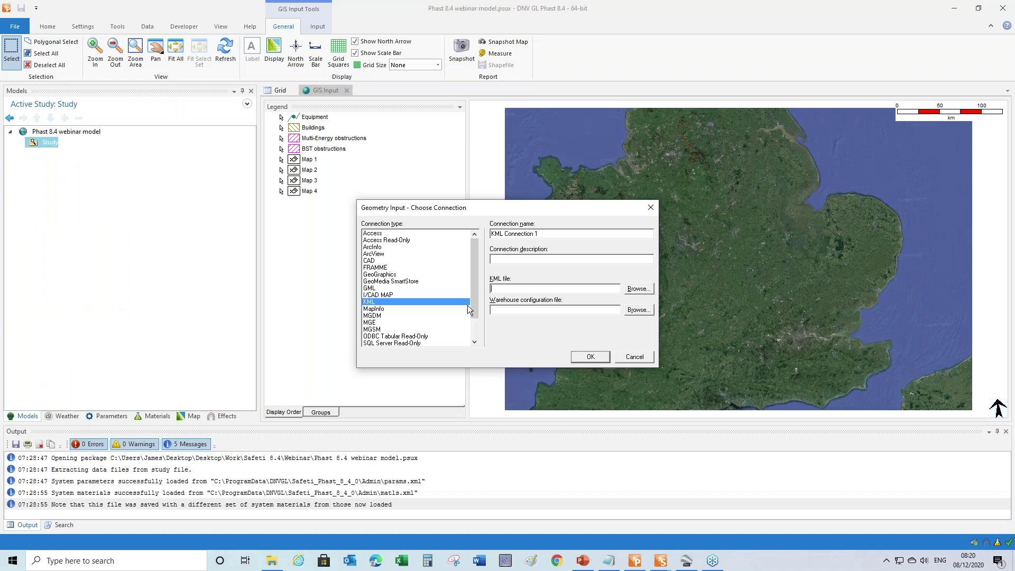
Choose Long pipeline.kml as the source file of the KML connection and accept the connection.
{"action": "left_click", "coordinate": [639, 288]}
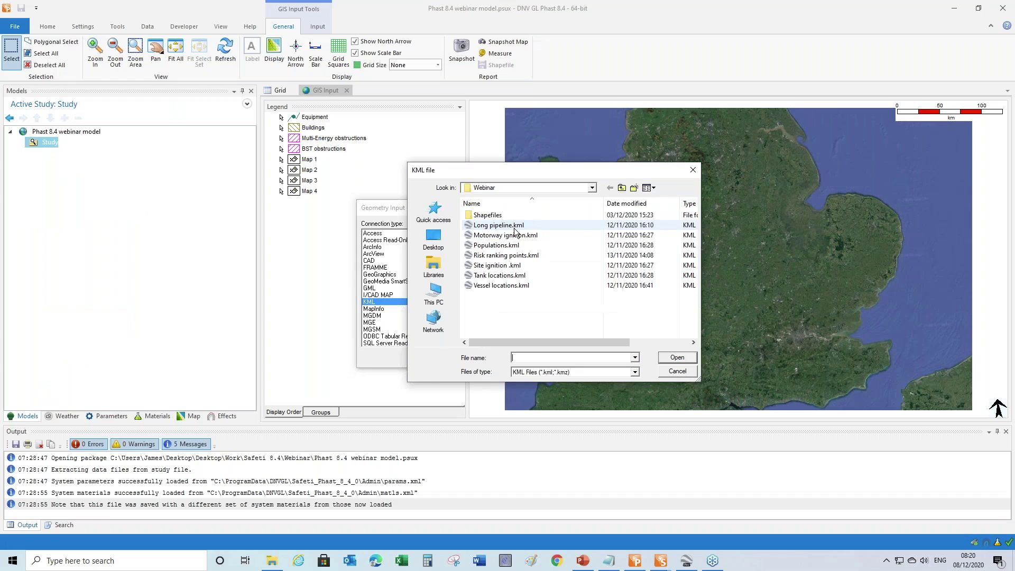
{"action": "left_click", "coordinate": [516, 226]}
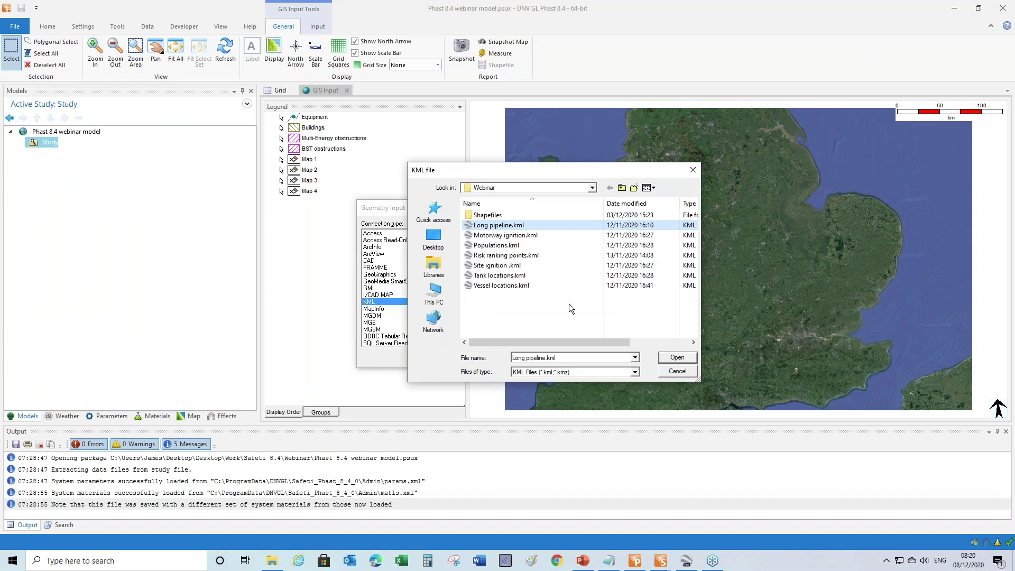
{"action": "left_click", "coordinate": [675, 358]}
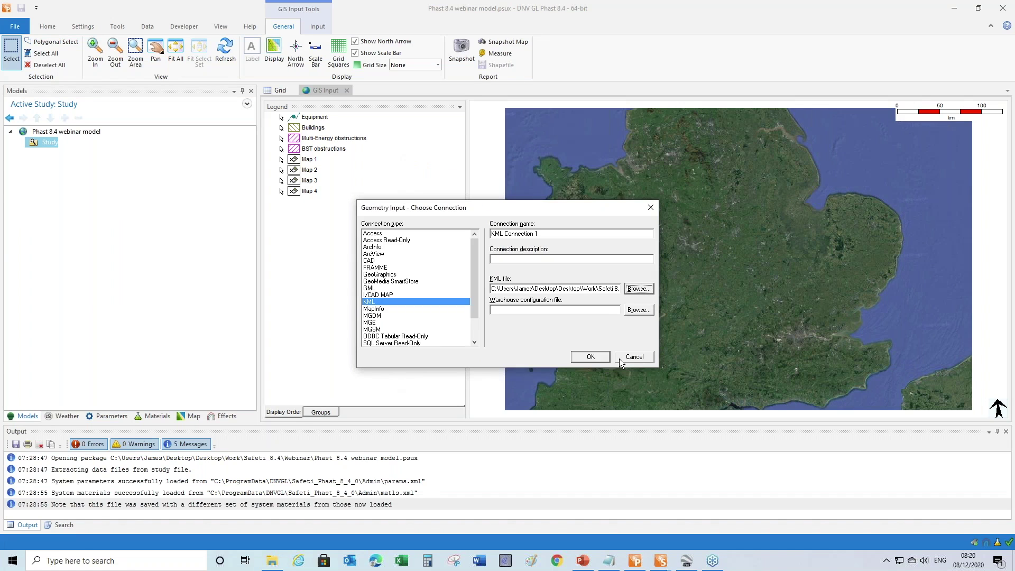
{"action": "key", "text": "Return"}
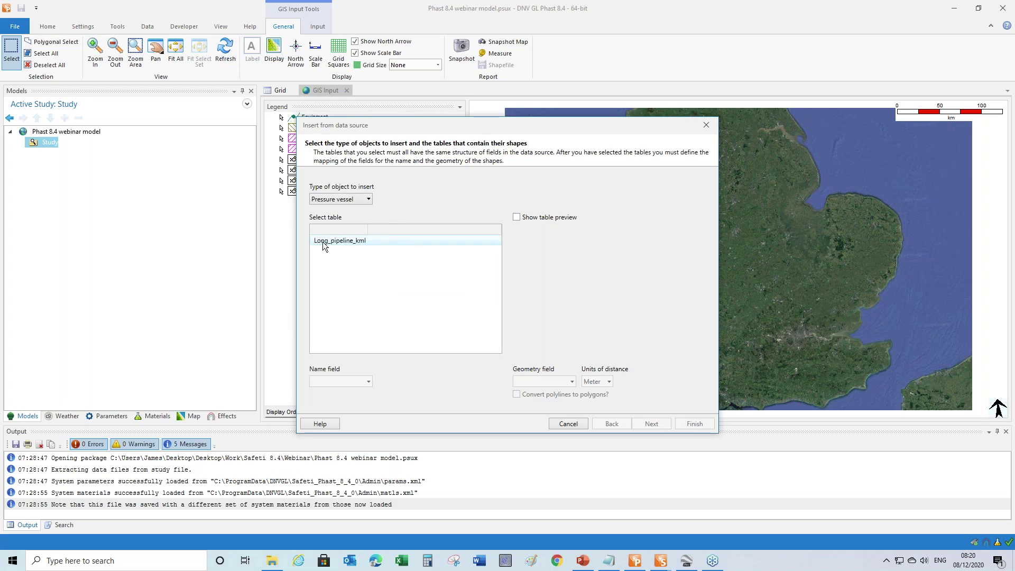
Insert the Long_pipeline_kml table as a Pipeline polyline, using Name as name field and CompoundGeometry as geometry field.
{"action": "left_click", "coordinate": [341, 199]}
{"action": "left_click", "coordinate": [344, 252]}
{"action": "left_click", "coordinate": [347, 239]}
{"action": "left_click", "coordinate": [335, 382]}
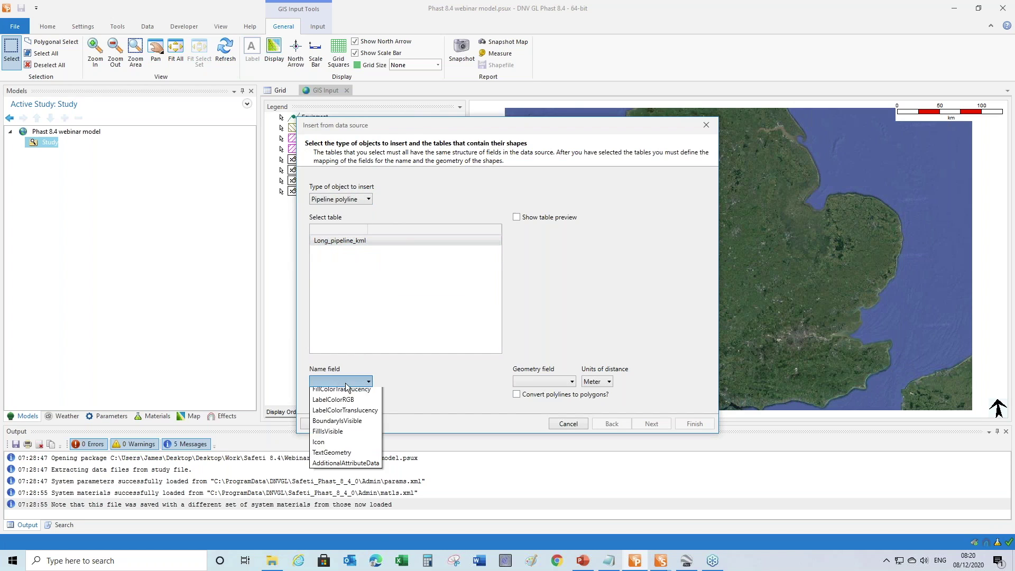
{"action": "left_click", "coordinate": [338, 404]}
{"action": "left_click", "coordinate": [538, 382]}
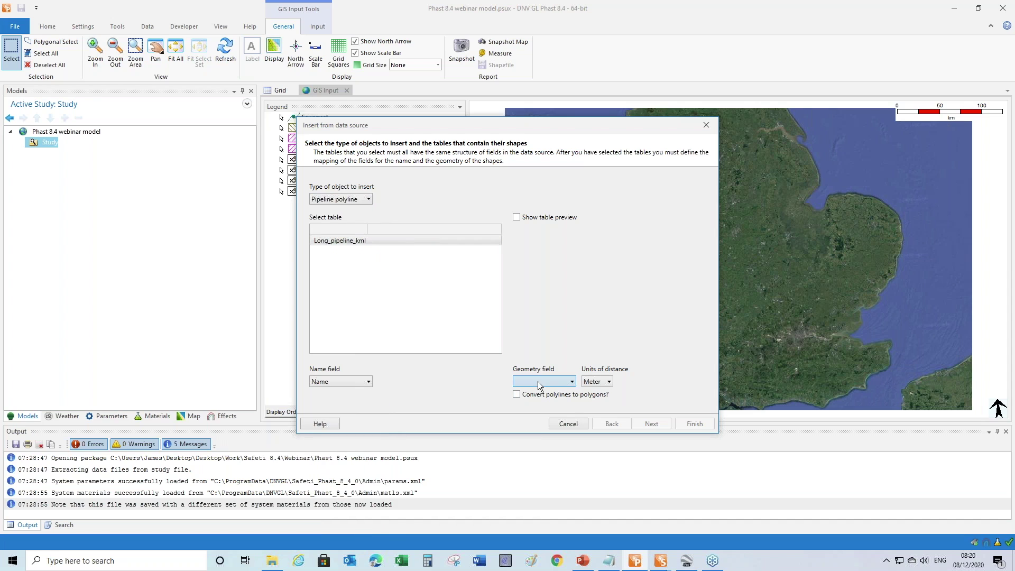
{"action": "left_click", "coordinate": [537, 390]}
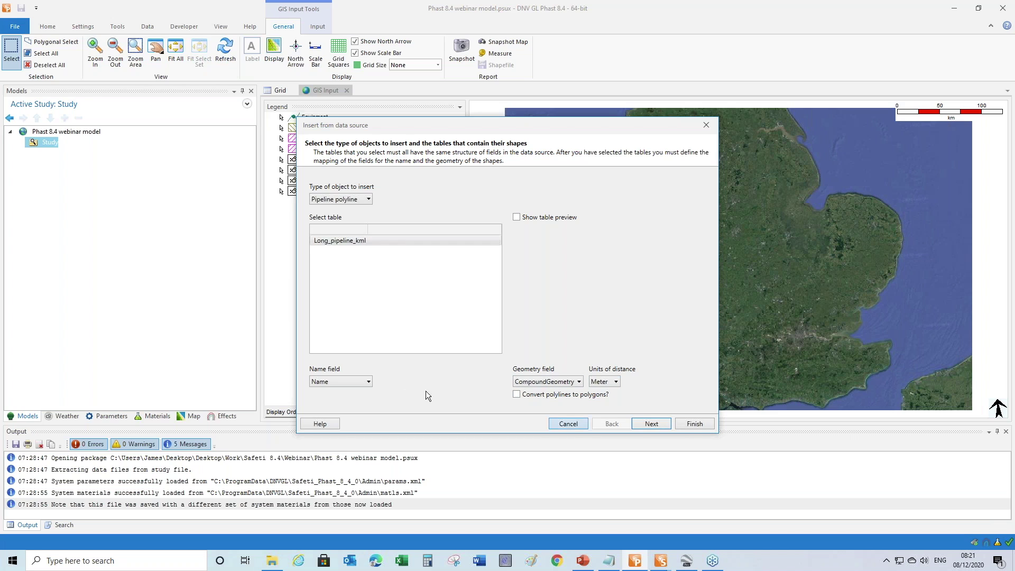
{"action": "left_click", "coordinate": [698, 426]}
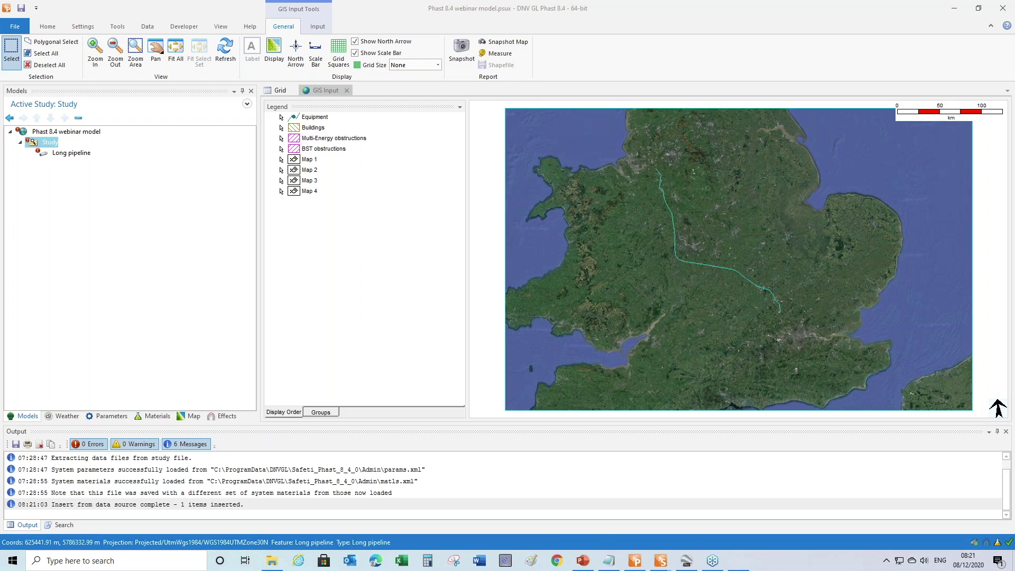
Set up a KML connection for the Study to Tank locations.kml and accept it.
{"action": "double_click", "coordinate": [735, 270]}
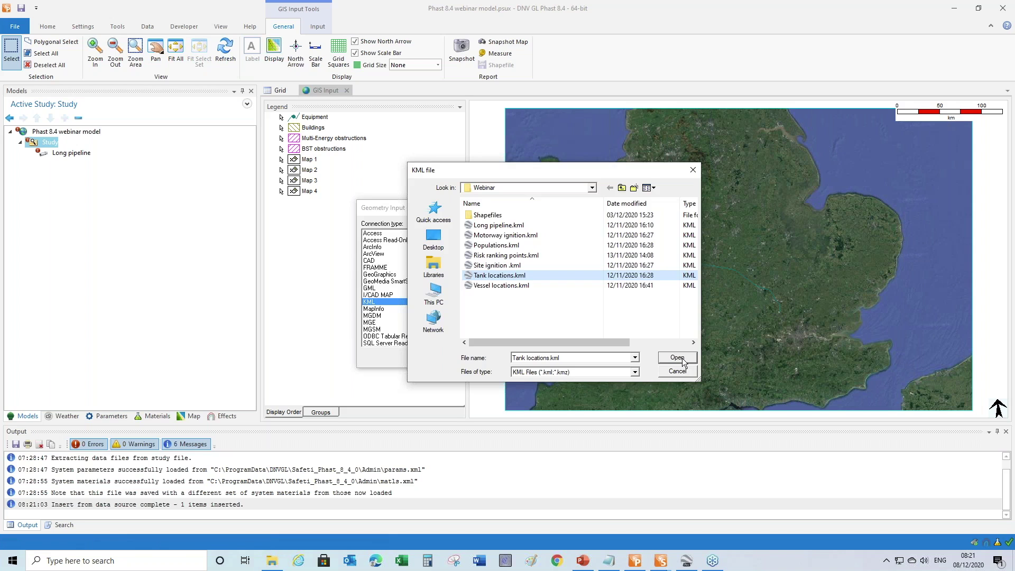
{"action": "left_click", "coordinate": [677, 357]}
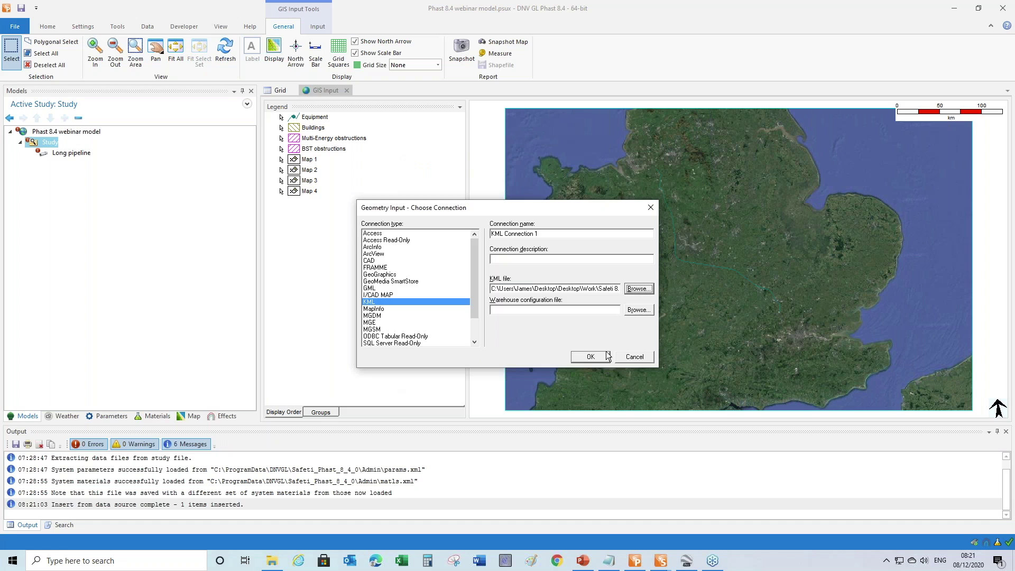
{"action": "left_click", "coordinate": [605, 356]}
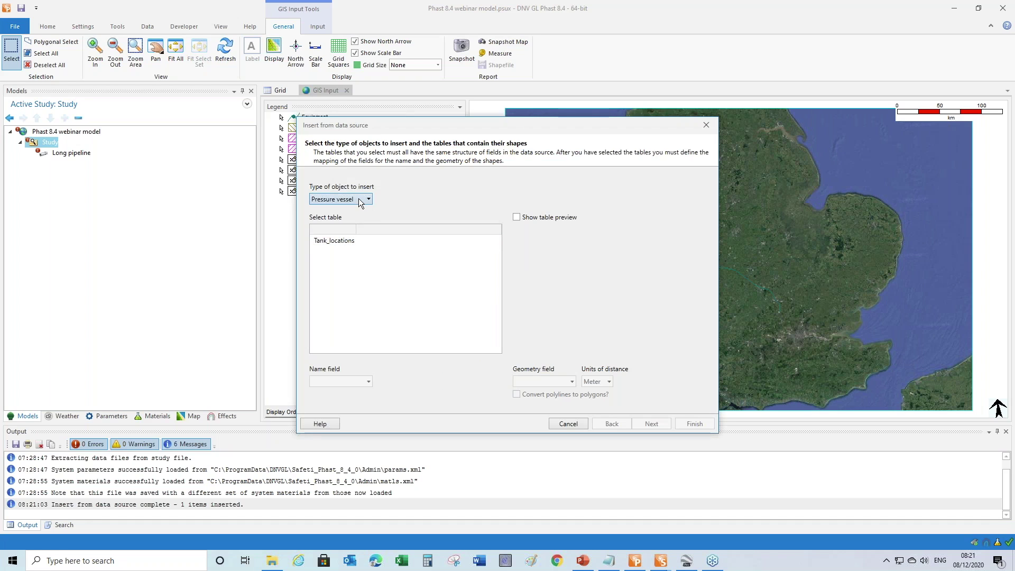
Insert the Tank_locations table as Atmospheric storage tank objects, using Name as name field and CompoundGeometry as geometry field.
{"action": "left_click", "coordinate": [359, 201]}
{"action": "left_click", "coordinate": [348, 219]}
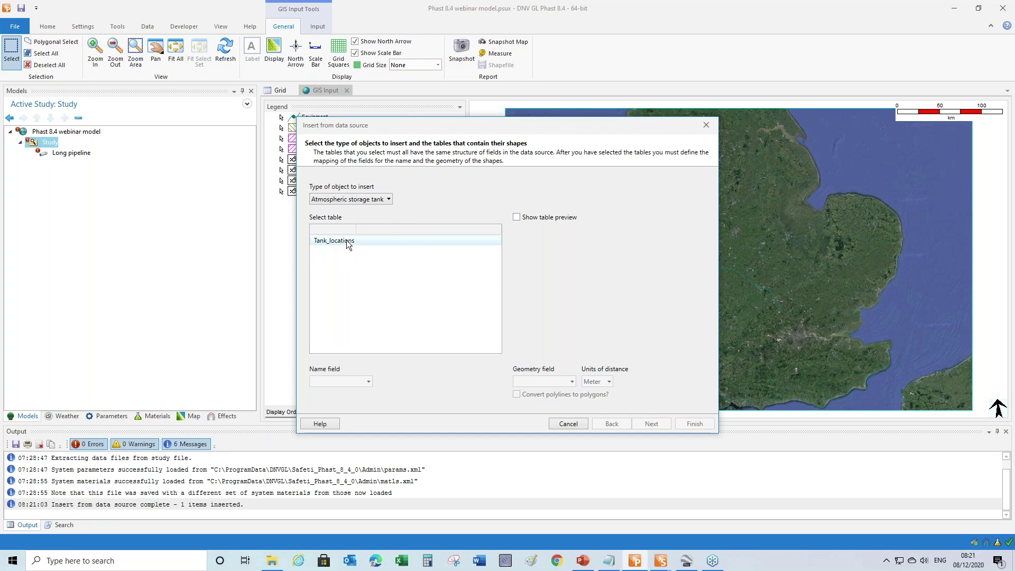
{"action": "left_click", "coordinate": [346, 240]}
{"action": "left_click", "coordinate": [346, 383]}
{"action": "left_click", "coordinate": [340, 403]}
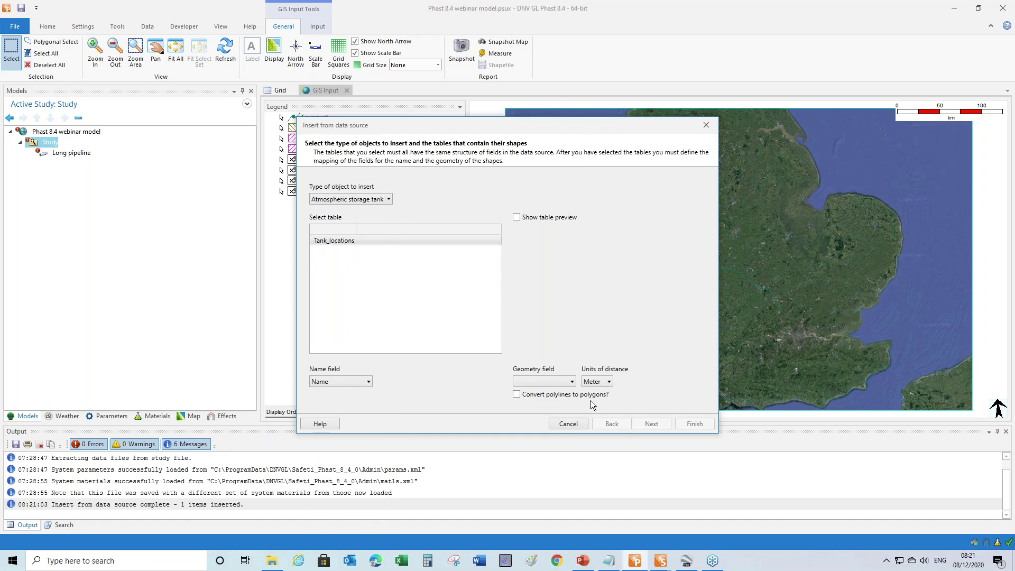
{"action": "left_click", "coordinate": [549, 382]}
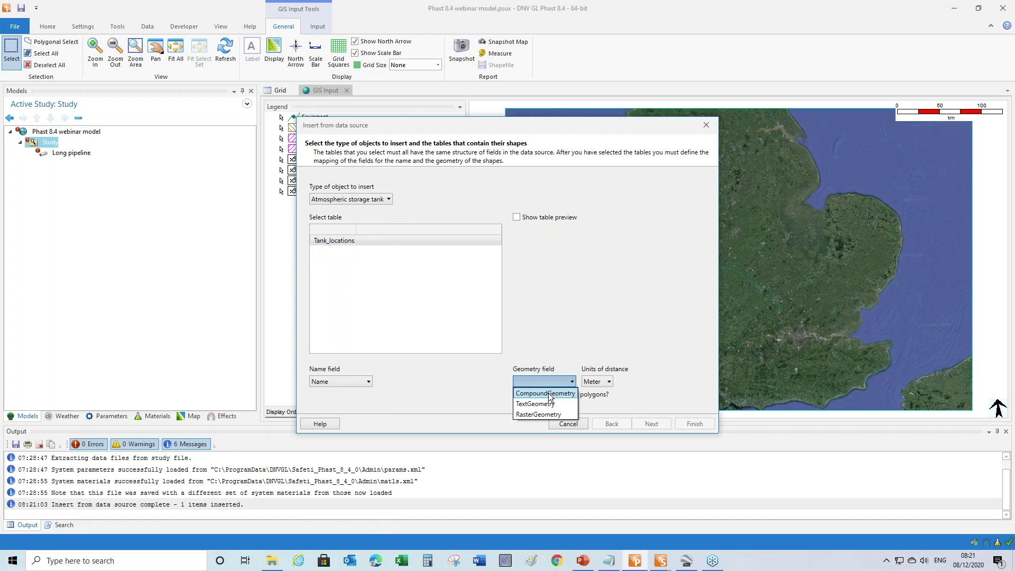
{"action": "left_click", "coordinate": [548, 392]}
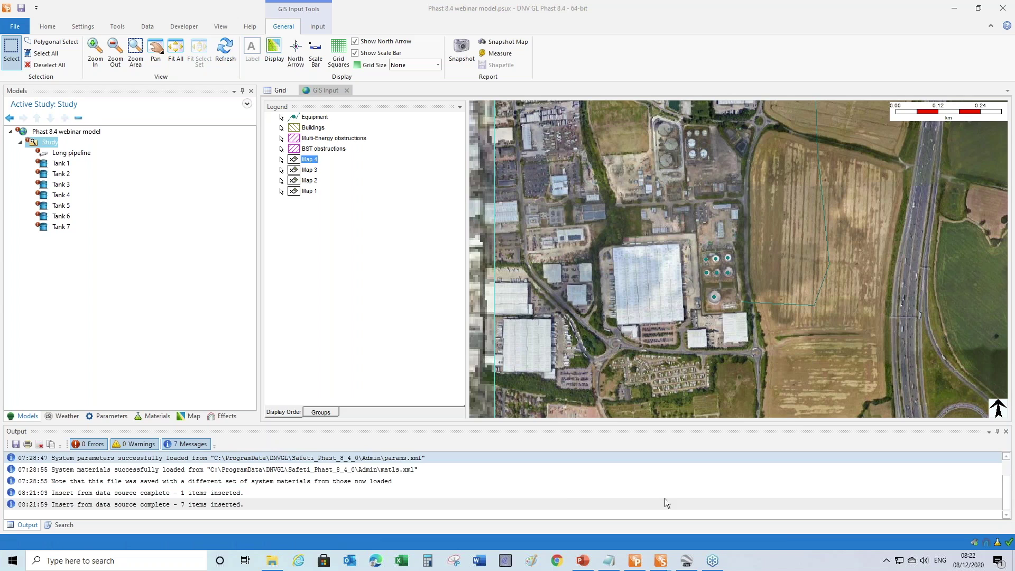
Switch to the upgraded Phast 8.4 webinar model in Safeti and start inserting from a data source into its Ignitions folder.
{"action": "mouse_move", "coordinate": [660, 560]}
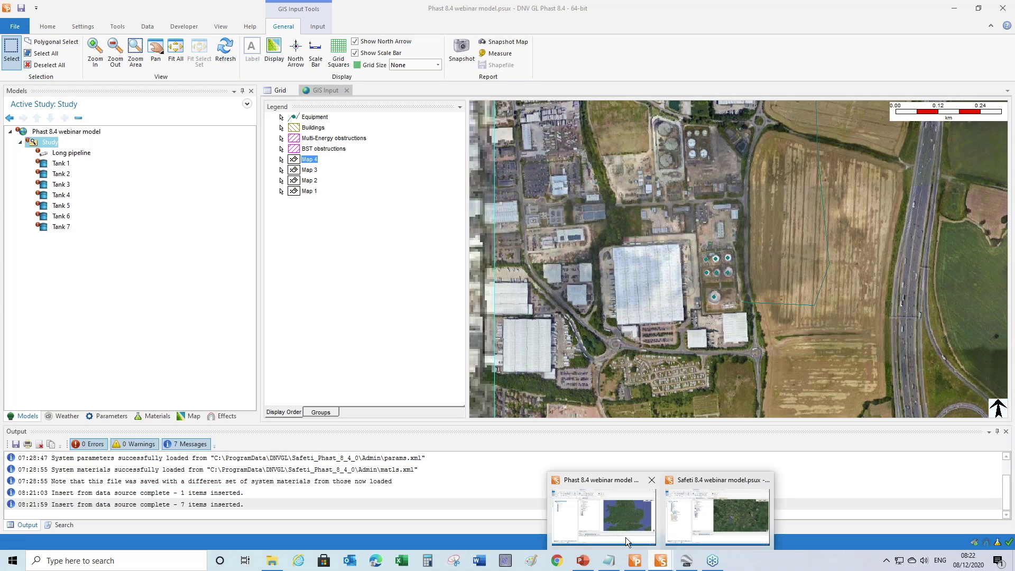
{"action": "left_click", "coordinate": [625, 537]}
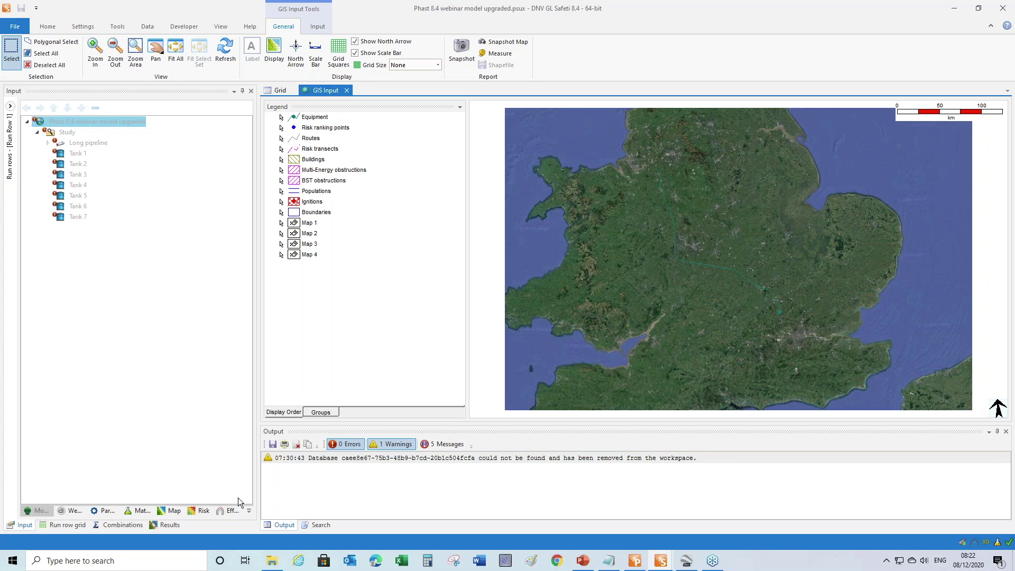
{"action": "left_click", "coordinate": [203, 510]}
{"action": "left_click", "coordinate": [74, 260]}
{"action": "right_click", "coordinate": [74, 264]}
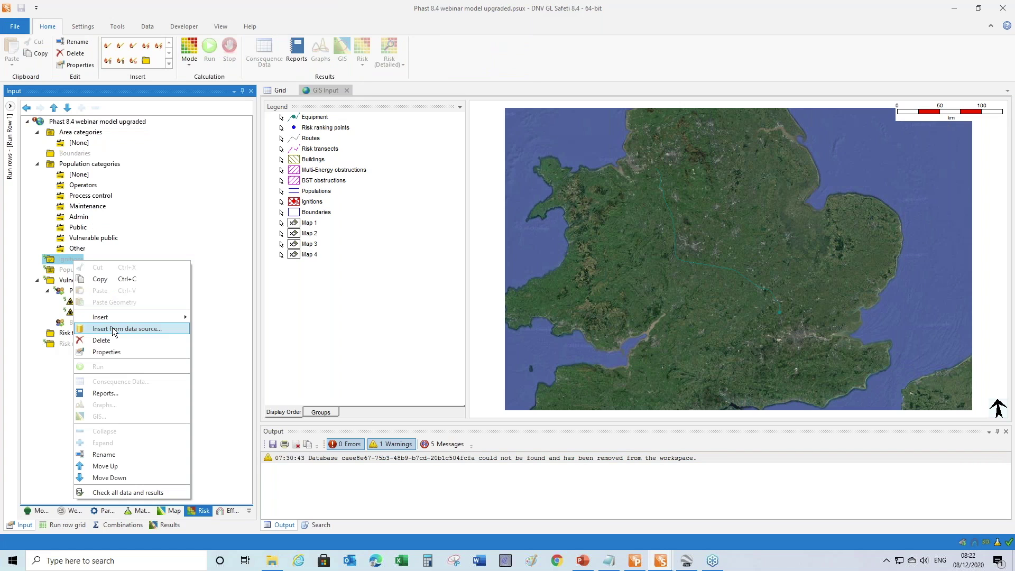
{"action": "left_click", "coordinate": [114, 330]}
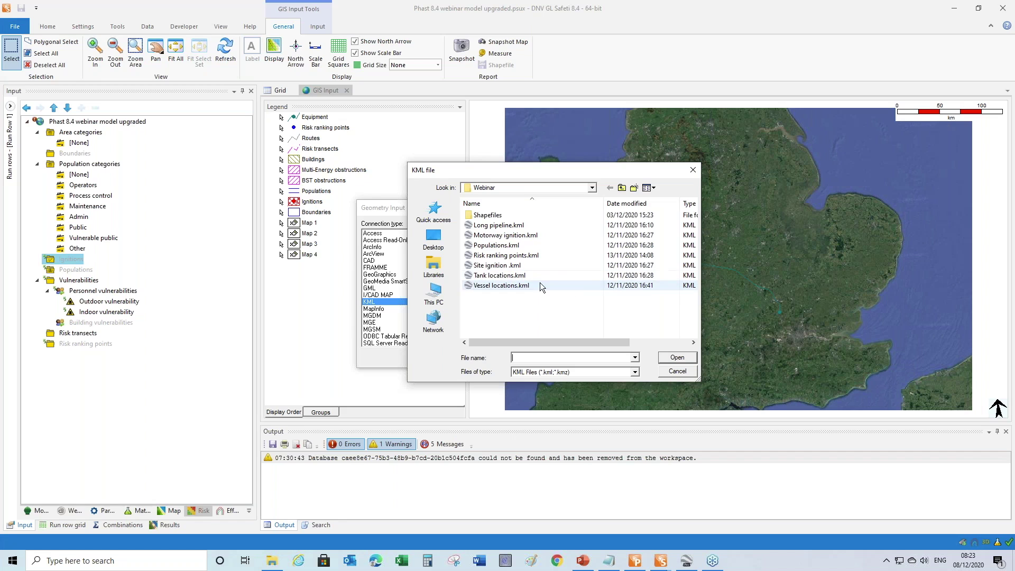
Choose Motorway ignition.kml as the source file of the KML connection and accept the connection.
{"action": "left_click", "coordinate": [522, 239]}
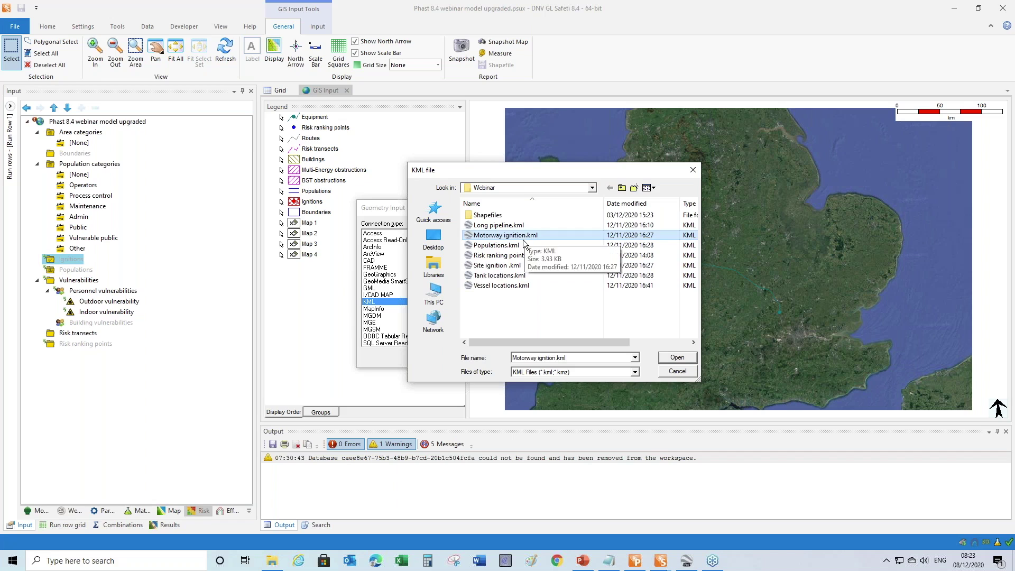
{"action": "left_click", "coordinate": [687, 361]}
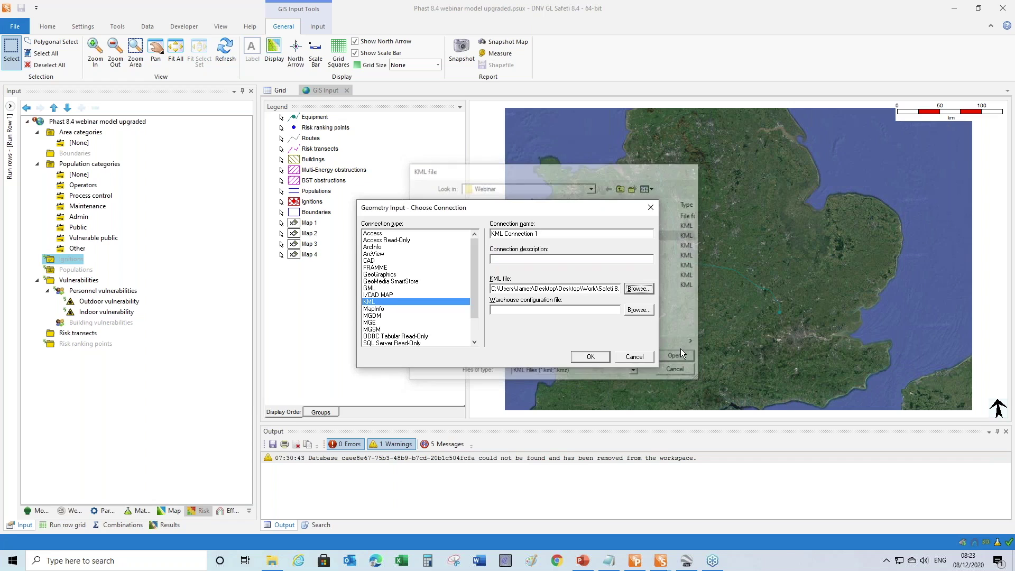
{"action": "left_click", "coordinate": [602, 357]}
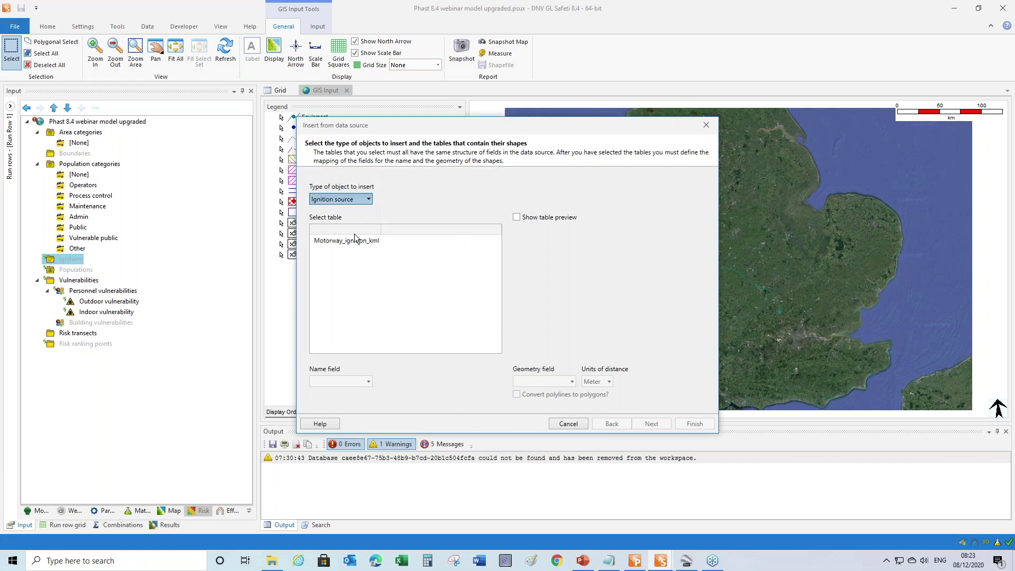
Insert Motorway_ignition_kml as Ignition transportation with Name and CompoundGeometry as its fields, and insert the Site_ignition__kml table as Ignition source.
{"action": "left_click", "coordinate": [356, 243]}
{"action": "left_click", "coordinate": [354, 385]}
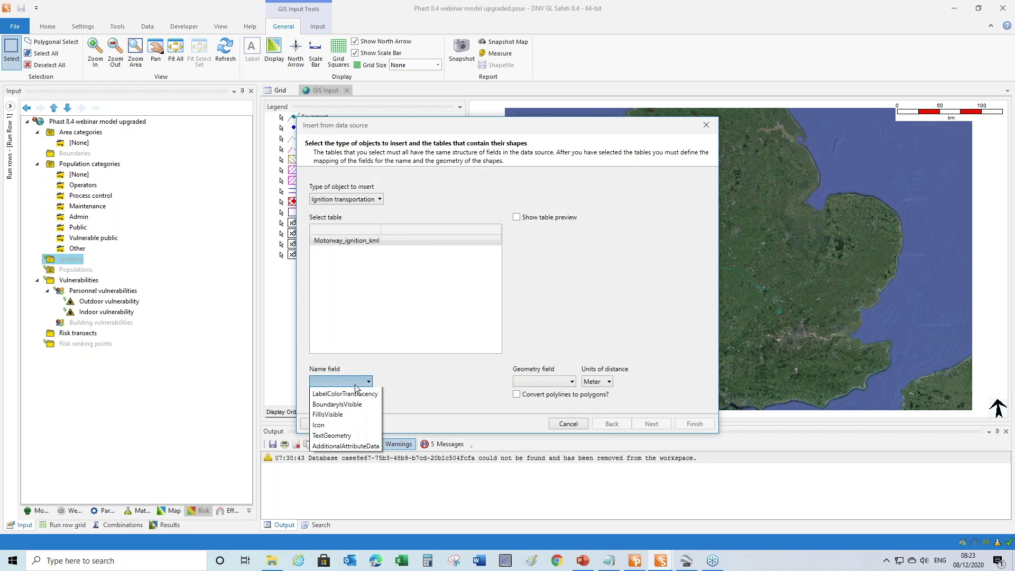
{"action": "left_click", "coordinate": [349, 401]}
{"action": "left_click", "coordinate": [571, 381]}
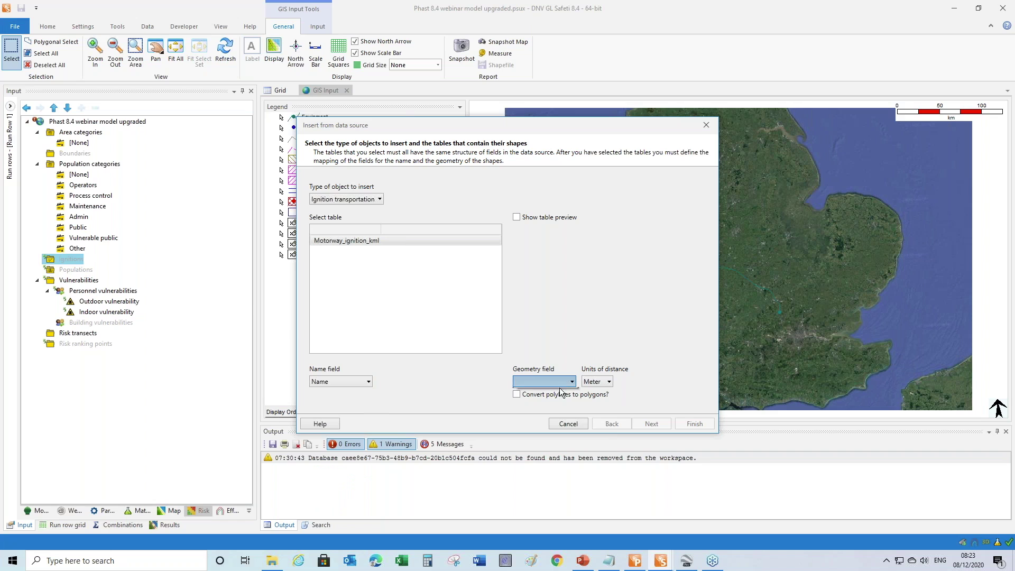
{"action": "left_click", "coordinate": [564, 391]}
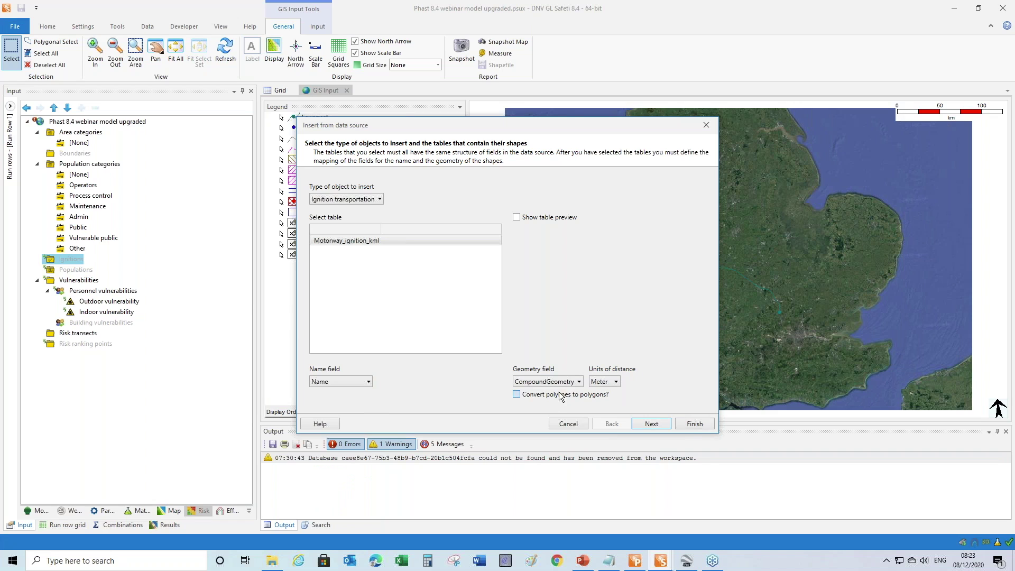
{"action": "left_click", "coordinate": [696, 423]}
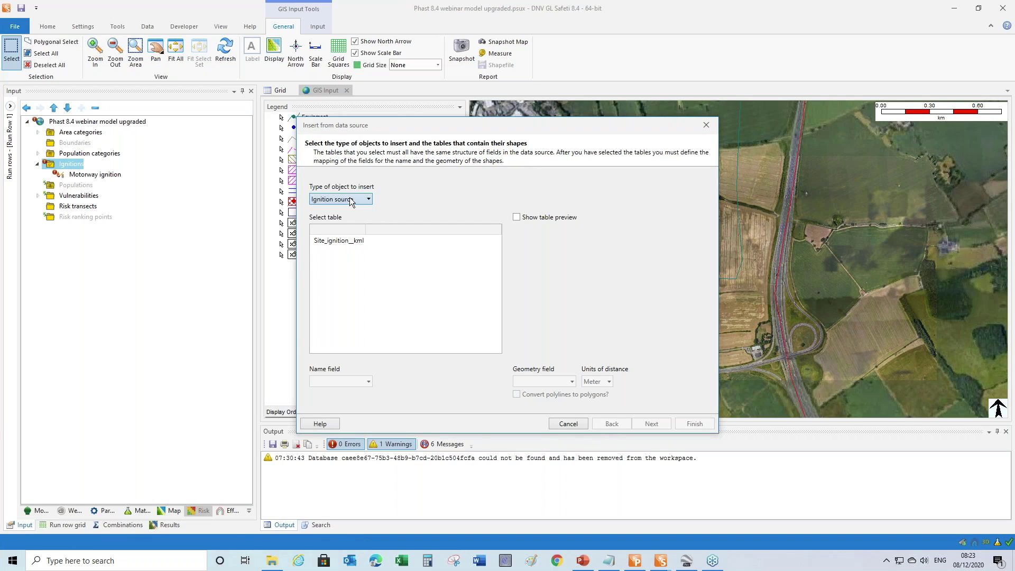
{"action": "left_click", "coordinate": [394, 240]}
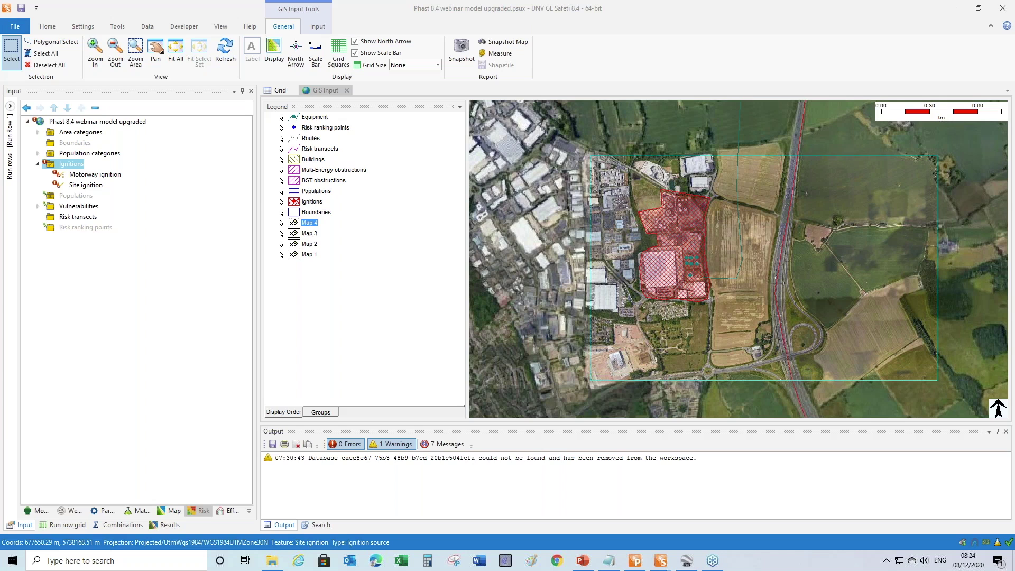
Start inserting from a data source into the Populations folder, using a KML connection to Populations.kml.
{"action": "right_click", "coordinate": [71, 196]}
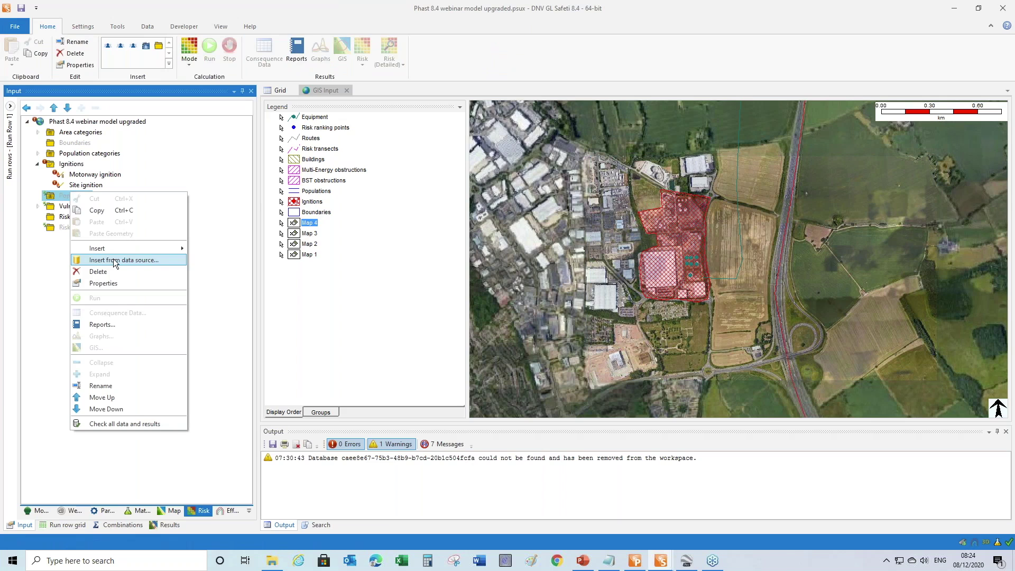
{"action": "left_click", "coordinate": [114, 260]}
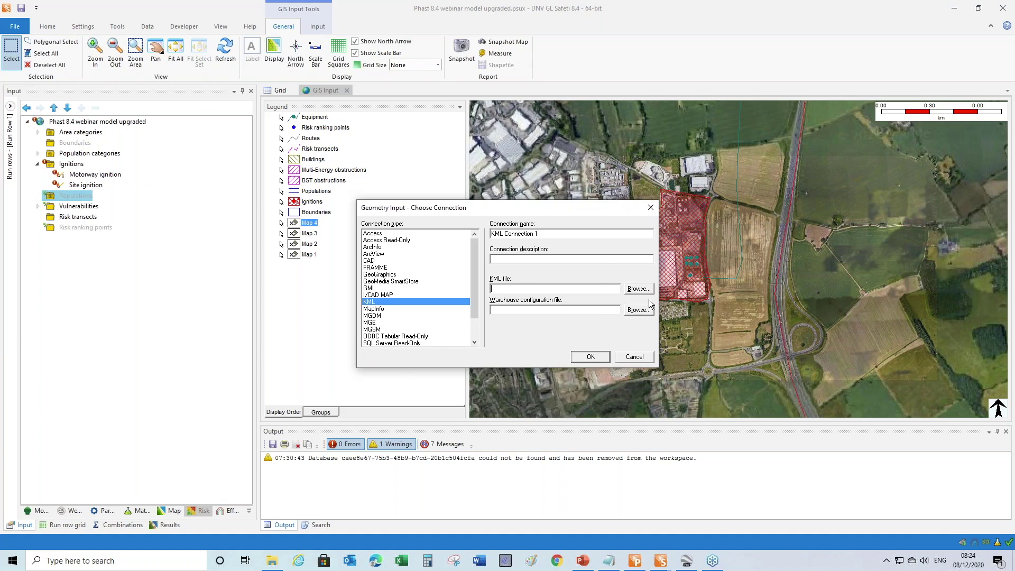
{"action": "left_click", "coordinate": [638, 288]}
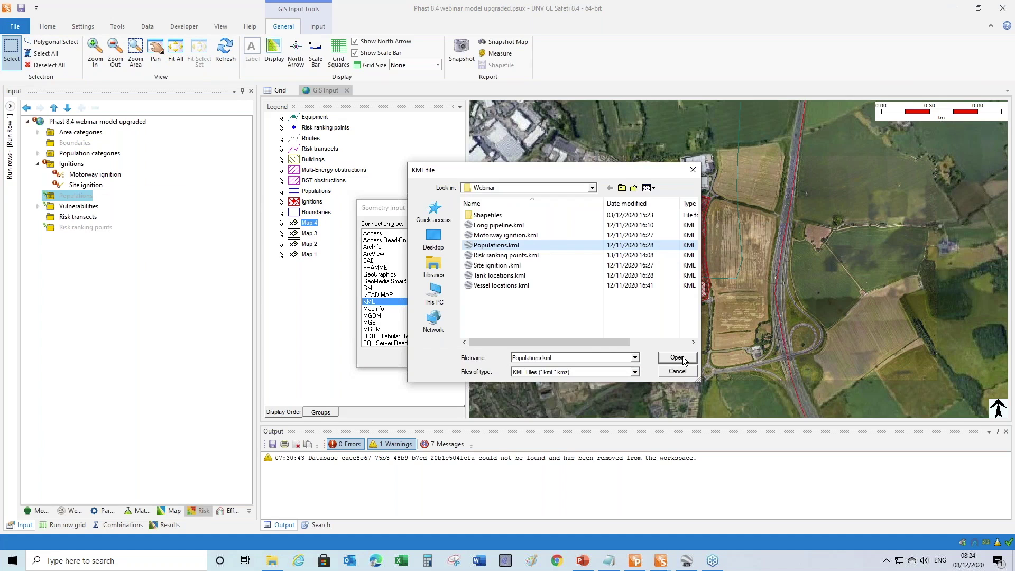
{"action": "left_click", "coordinate": [682, 358]}
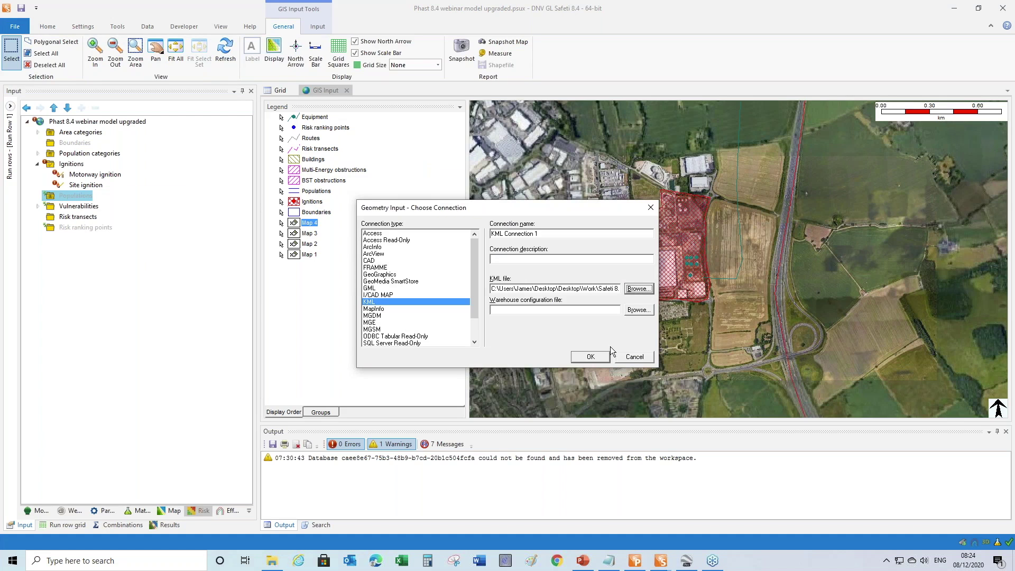
{"action": "left_click", "coordinate": [602, 354]}
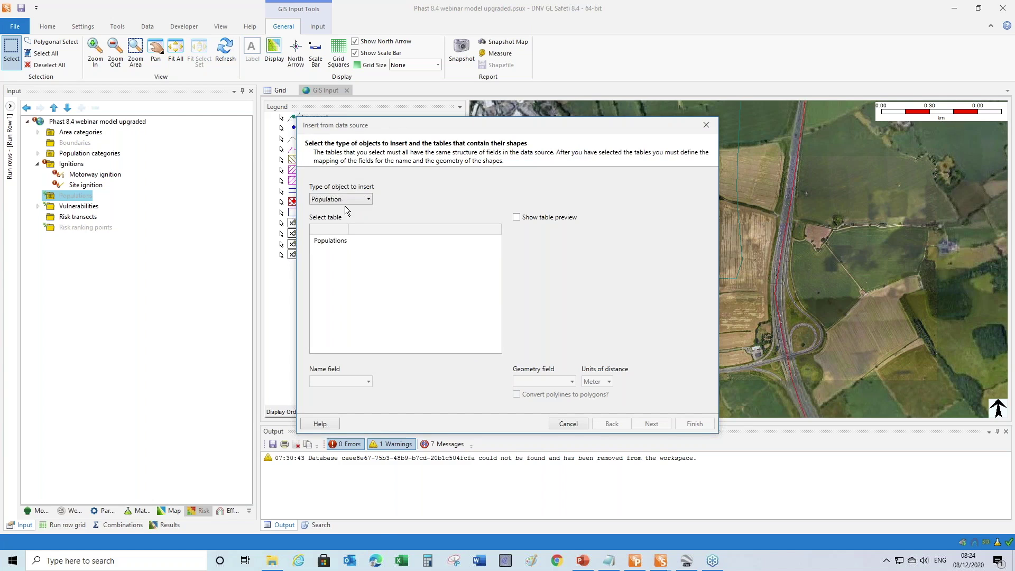
Insert the Populations table as Population objects, with Name as name field and CompoundGeometry as geometry field.
{"action": "left_click", "coordinate": [331, 240]}
{"action": "left_click", "coordinate": [368, 381]}
{"action": "left_click", "coordinate": [328, 401]}
{"action": "left_click", "coordinate": [572, 381]}
{"action": "left_click", "coordinate": [537, 396]}
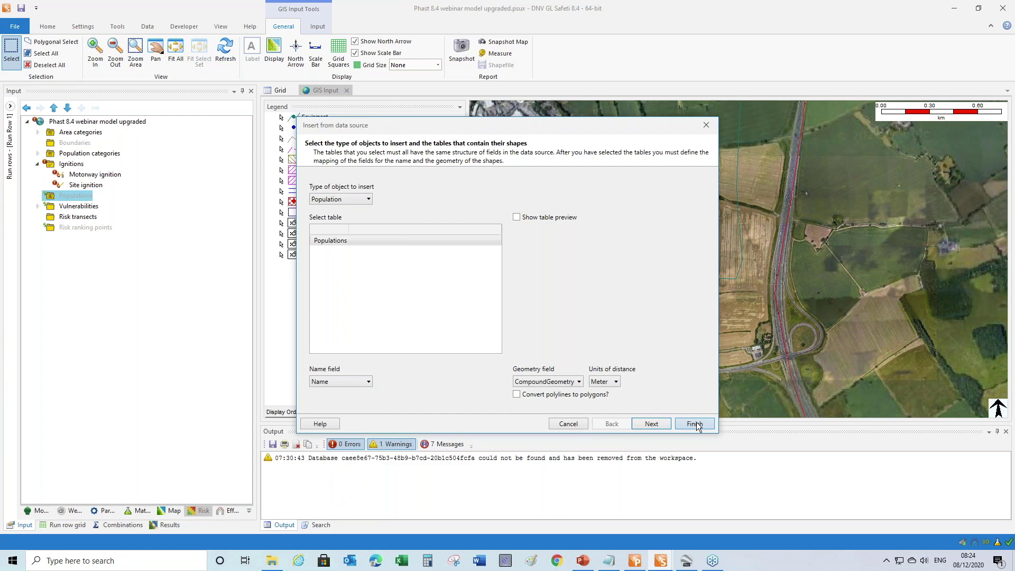
{"action": "left_click", "coordinate": [694, 423]}
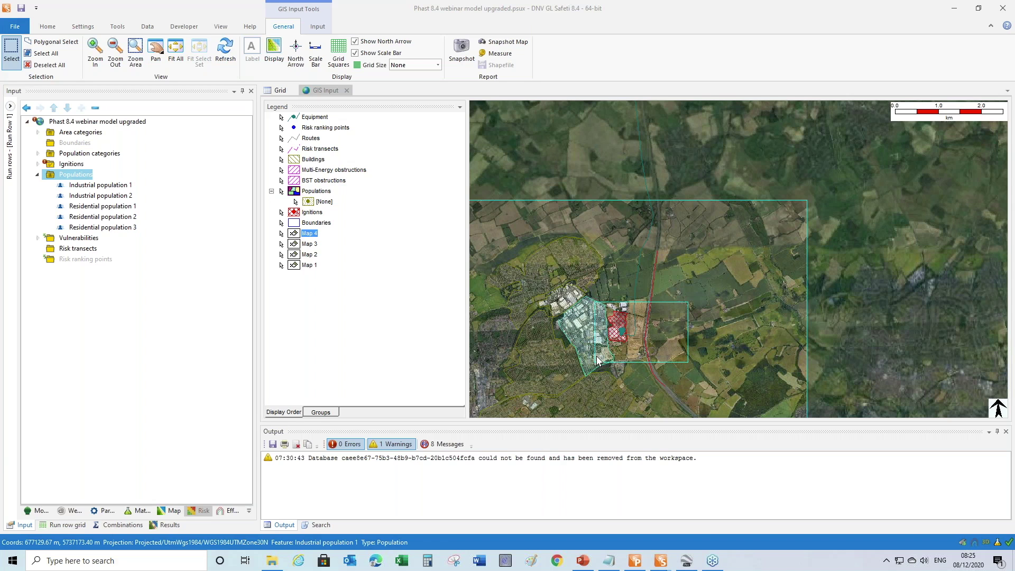
Connect the Risk ranking points folder to Risk ranking points.kml and insert the Risk_ranking_points table as Risk ranking point objects.
{"action": "double_click", "coordinate": [74, 260]}
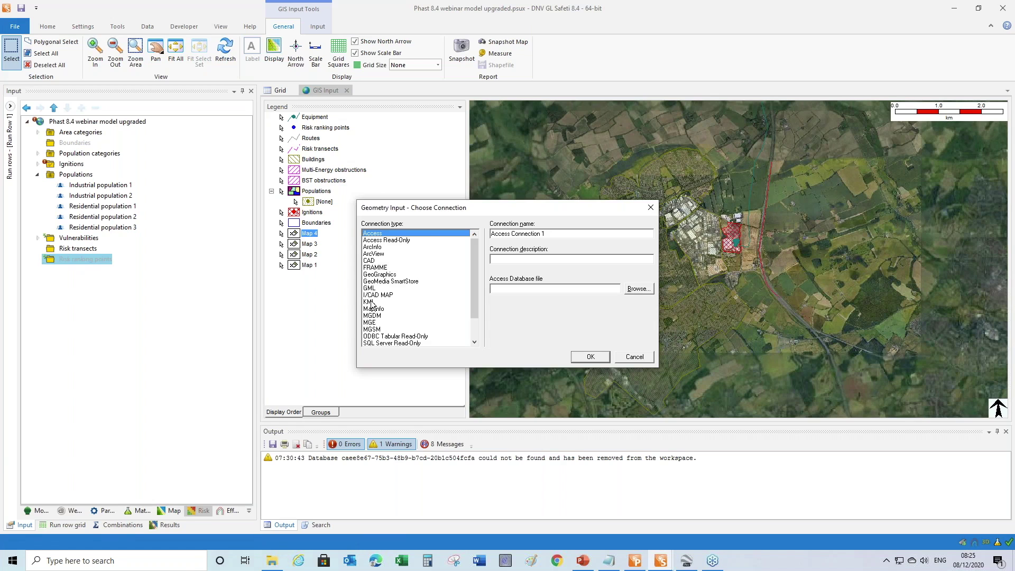
{"action": "double_click", "coordinate": [370, 302]}
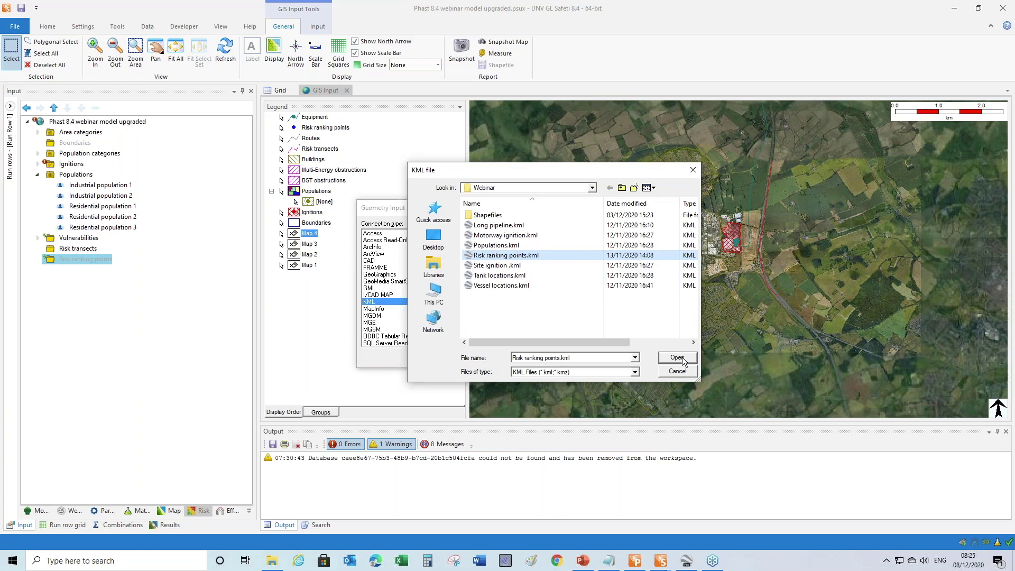
{"action": "left_click", "coordinate": [682, 357]}
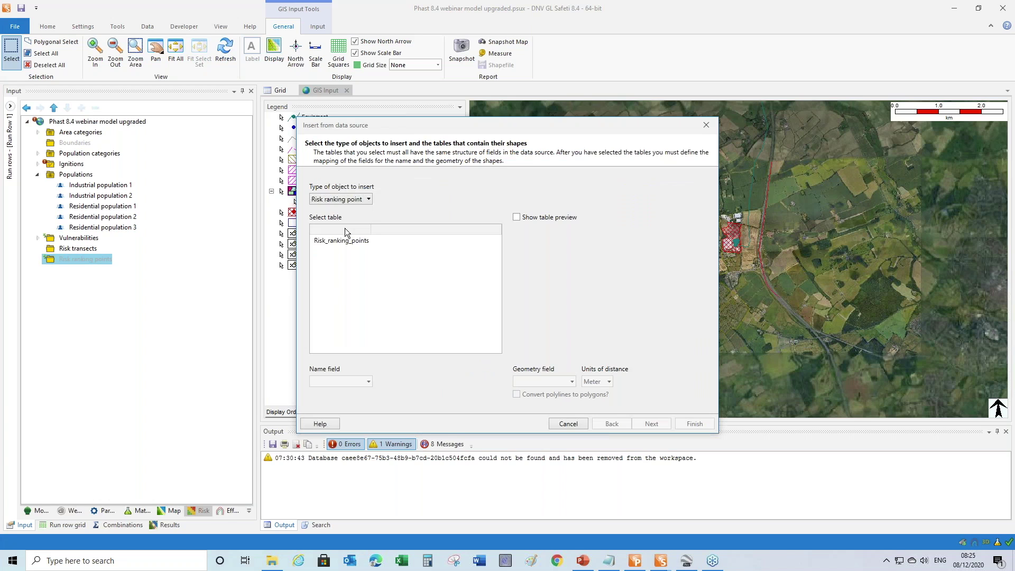
{"action": "left_click", "coordinate": [341, 241]}
{"action": "left_click", "coordinate": [544, 381]}
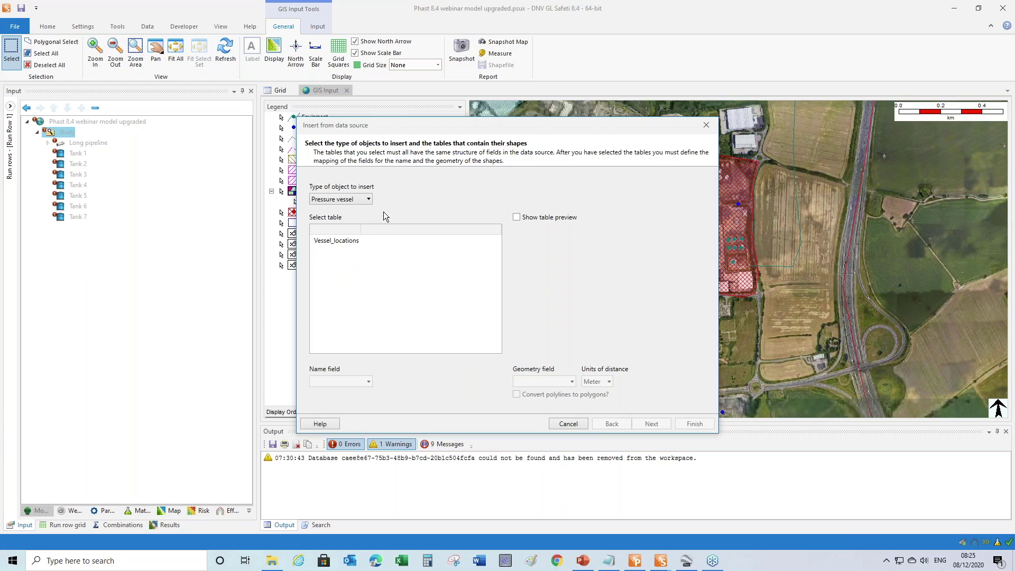
Insert the Vessel_locations table into the Study as Pressure vessel objects, with Name as name field and CompoundGeometry as geometry field.
{"action": "left_click", "coordinate": [335, 201]}
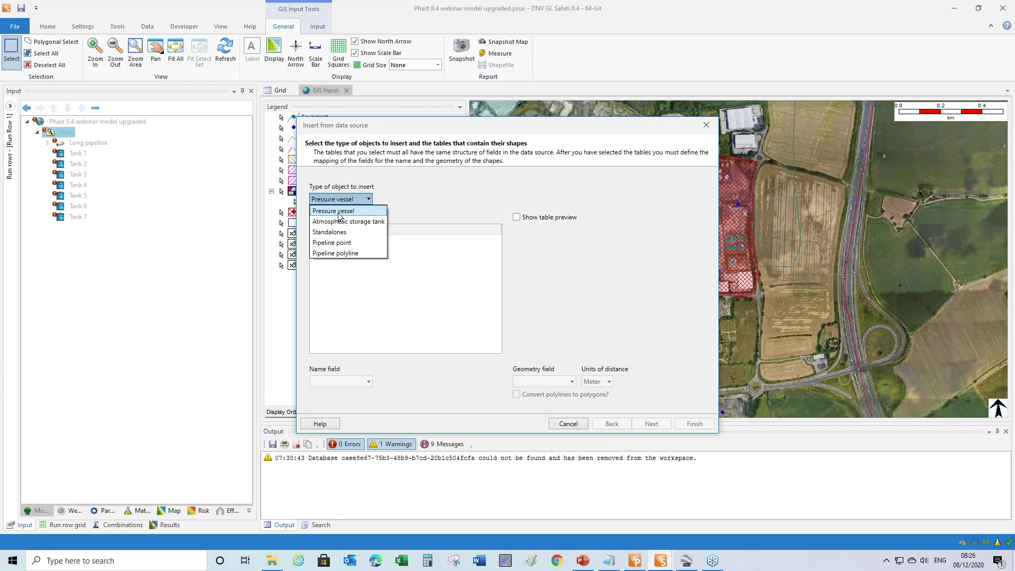
{"action": "left_click", "coordinate": [341, 211]}
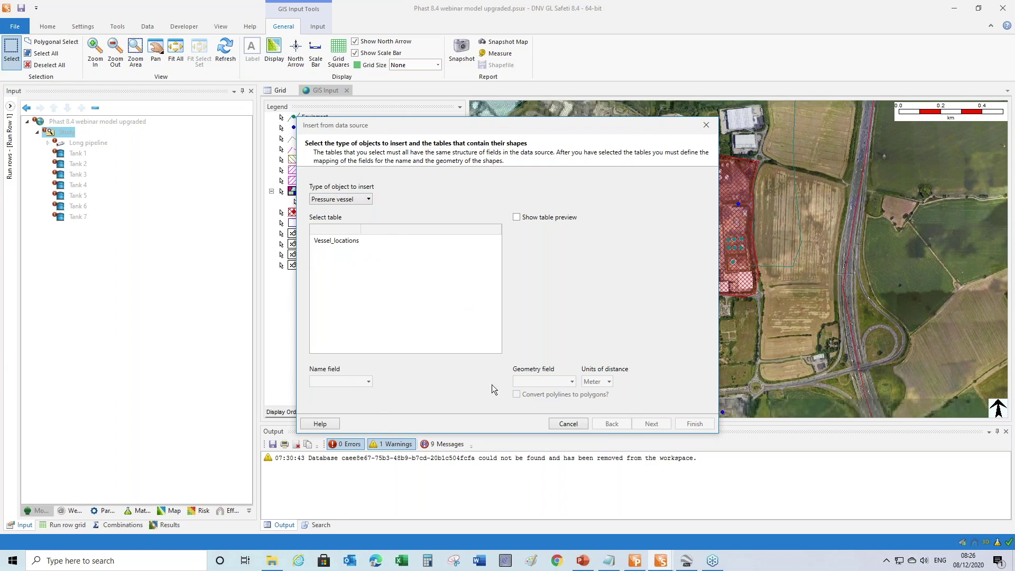
{"action": "left_click", "coordinate": [347, 243]}
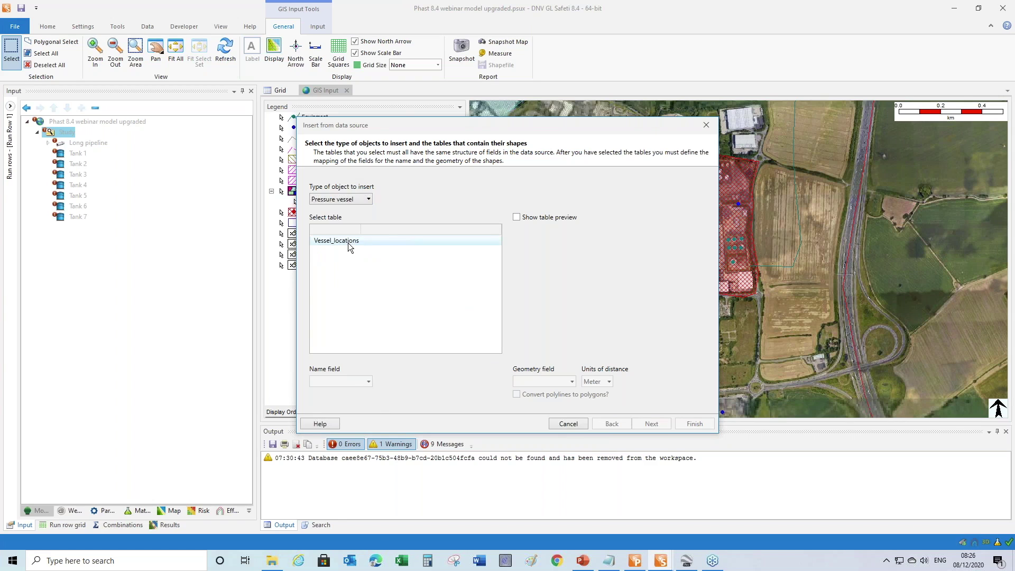
{"action": "left_click", "coordinate": [341, 382]}
{"action": "left_click", "coordinate": [333, 403]}
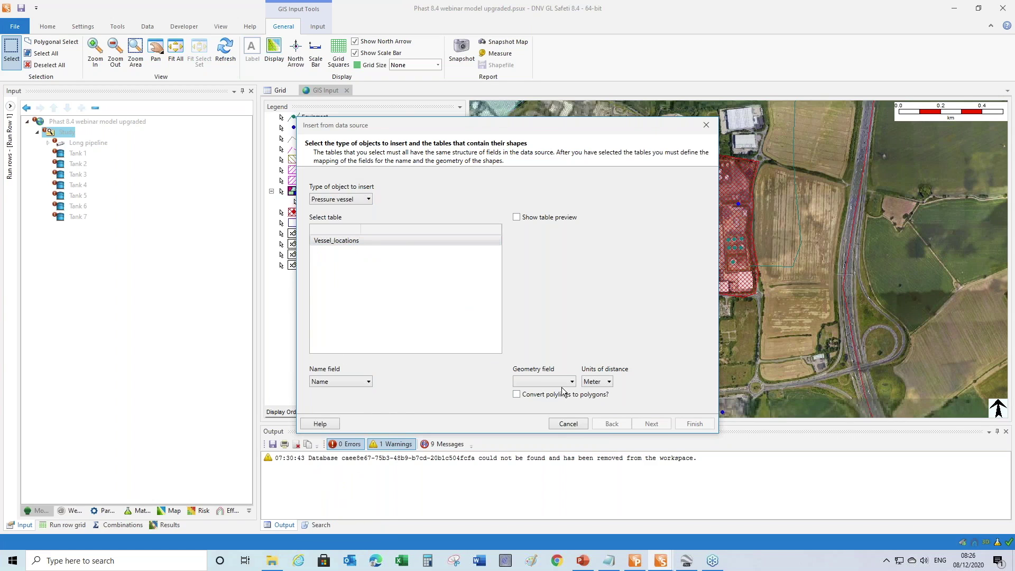
{"action": "left_click", "coordinate": [549, 382]}
{"action": "left_click", "coordinate": [544, 393]}
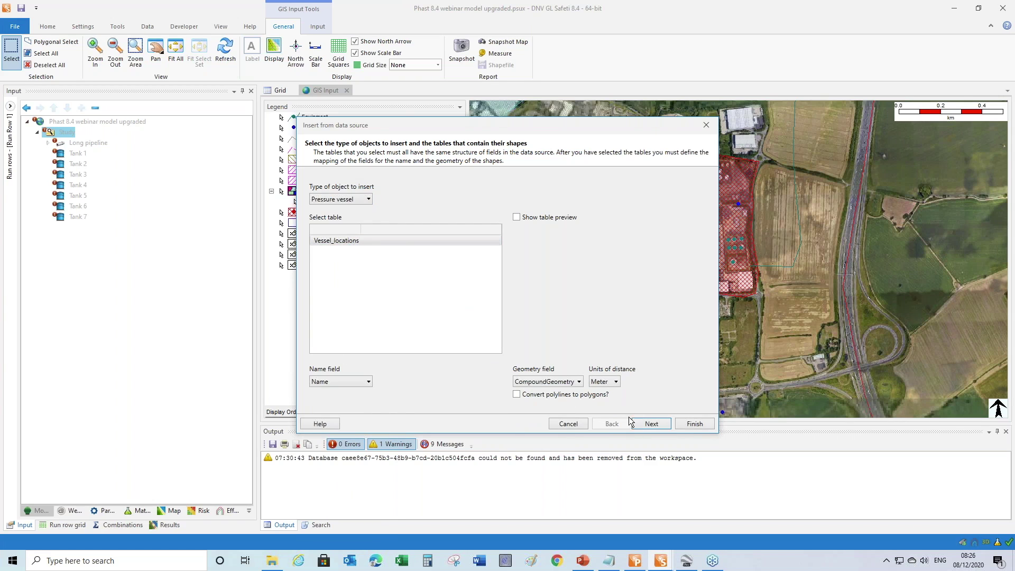
{"action": "left_click", "coordinate": [681, 423]}
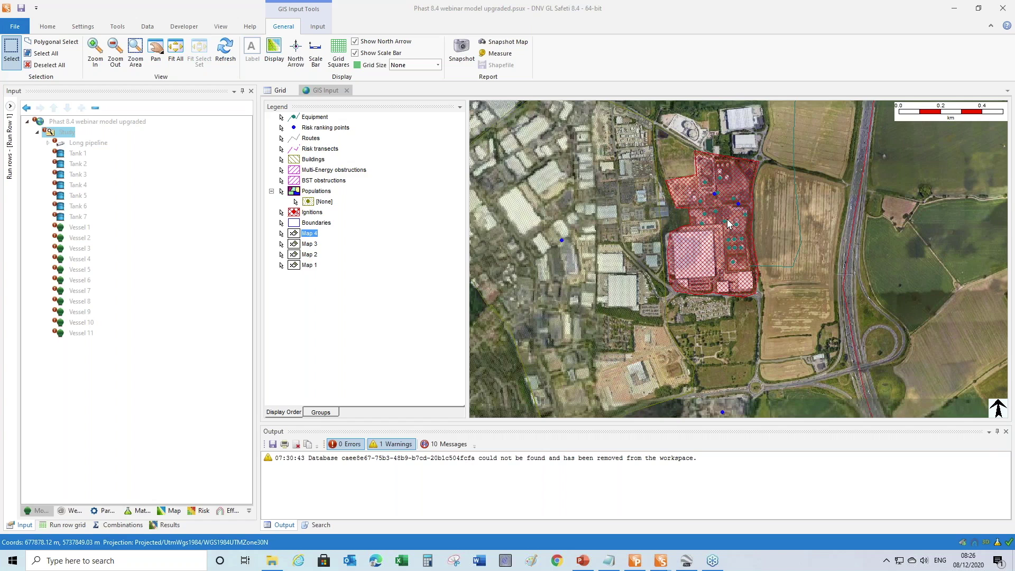
Switch to the Safeti 8.4 webinar model.
{"action": "key", "text": "alt+Tab"}
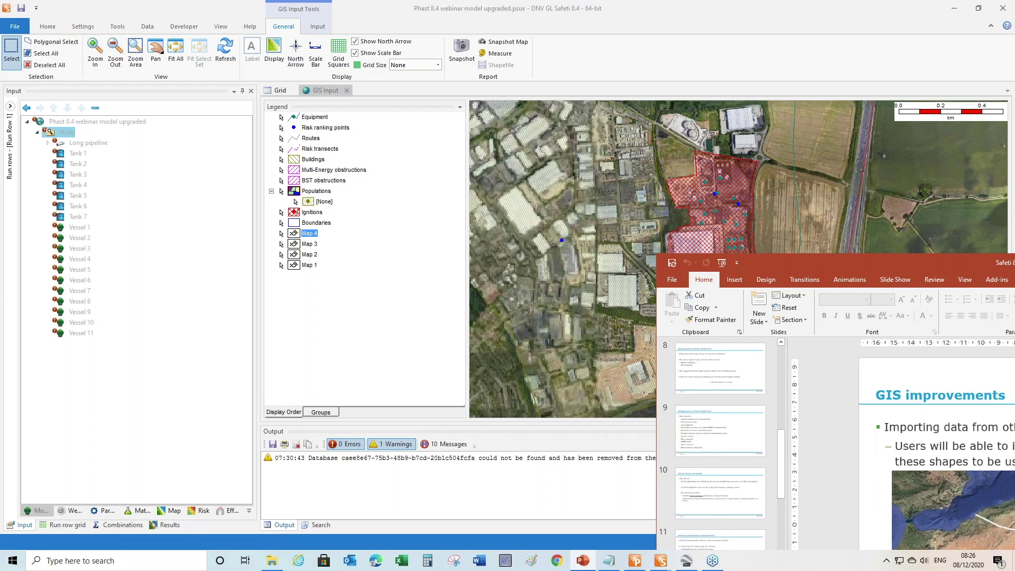
{"action": "key", "text": "alt+Tab"}
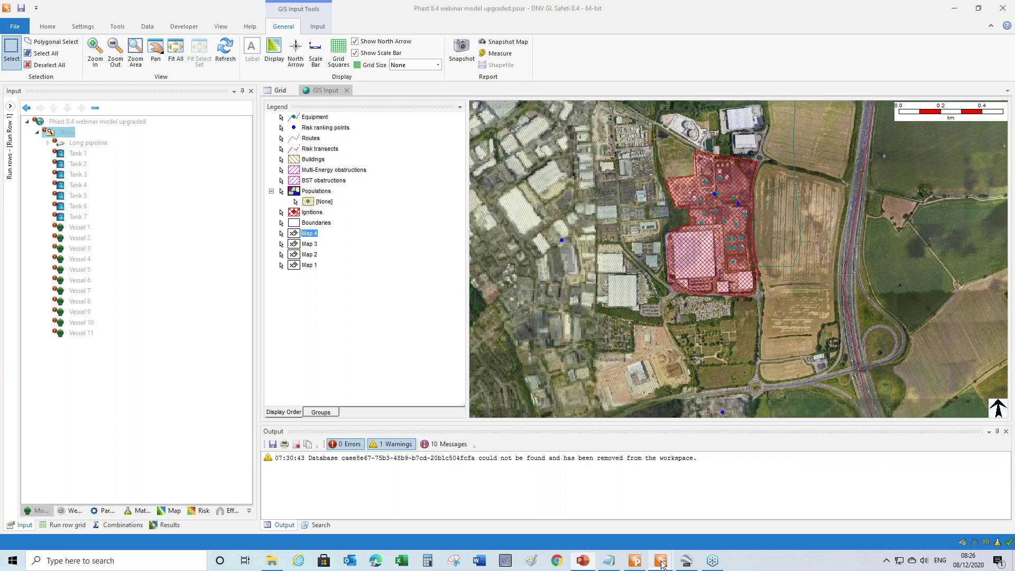
{"action": "mouse_move", "coordinate": [661, 564]}
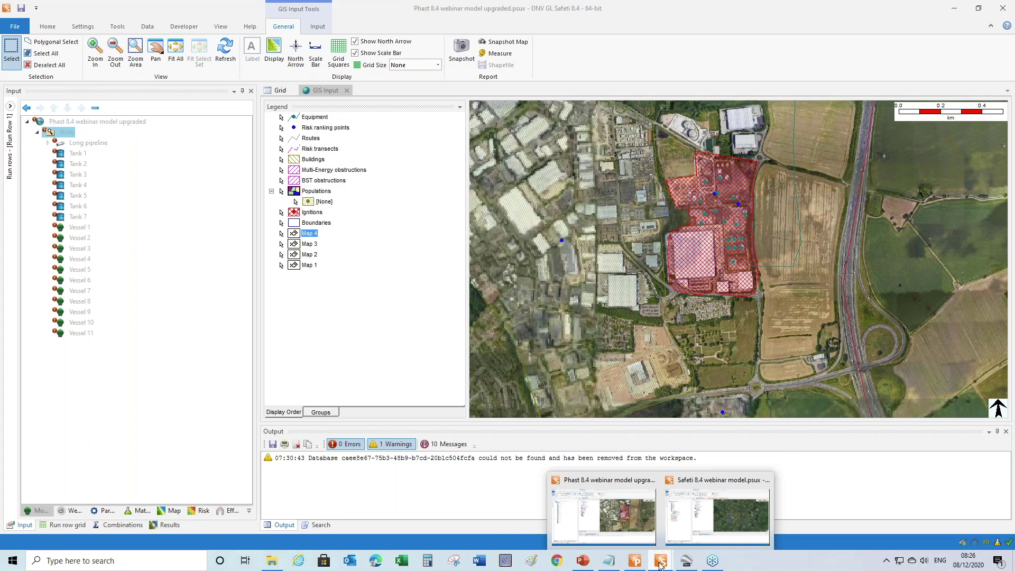
{"action": "left_click", "coordinate": [717, 515]}
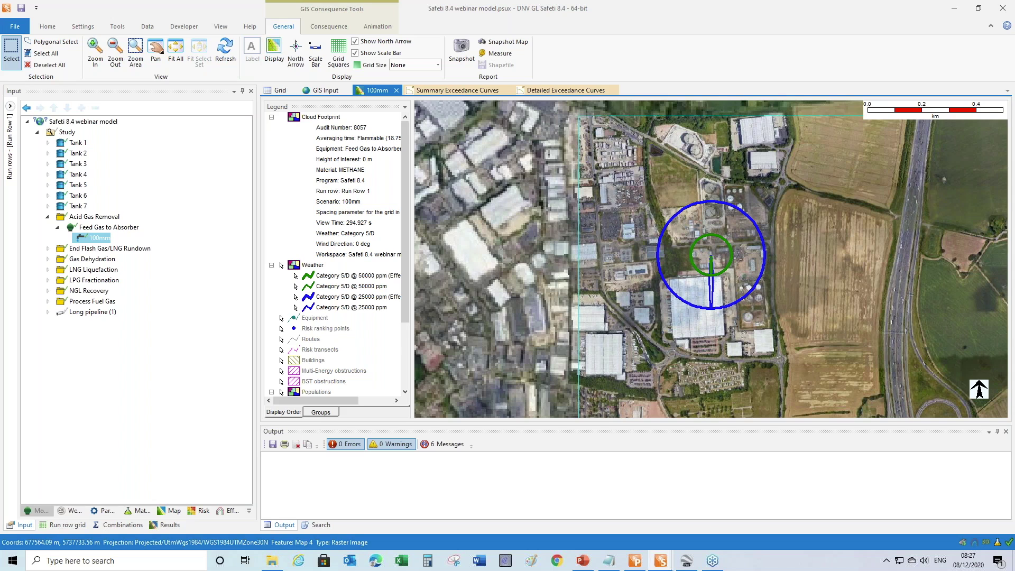
Select the cloud footprint contours and effect zones of the 100mm scenario on the map and try to export them as a shapefile.
{"action": "left_click_drag", "start_coordinate": [636, 179], "coordinate": [802, 346]}
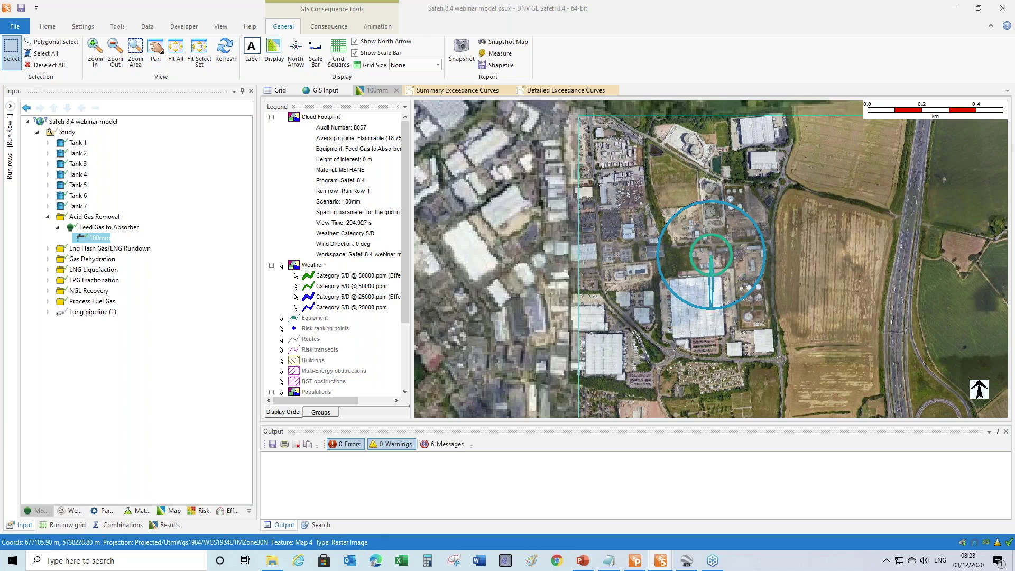
{"action": "left_click", "coordinate": [496, 65]}
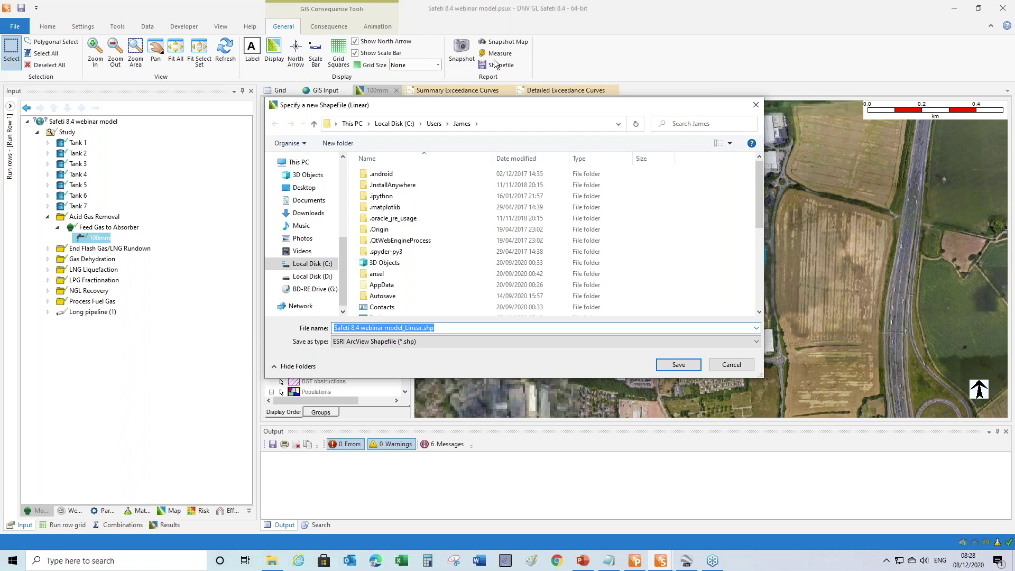
{"action": "key", "text": "Escape"}
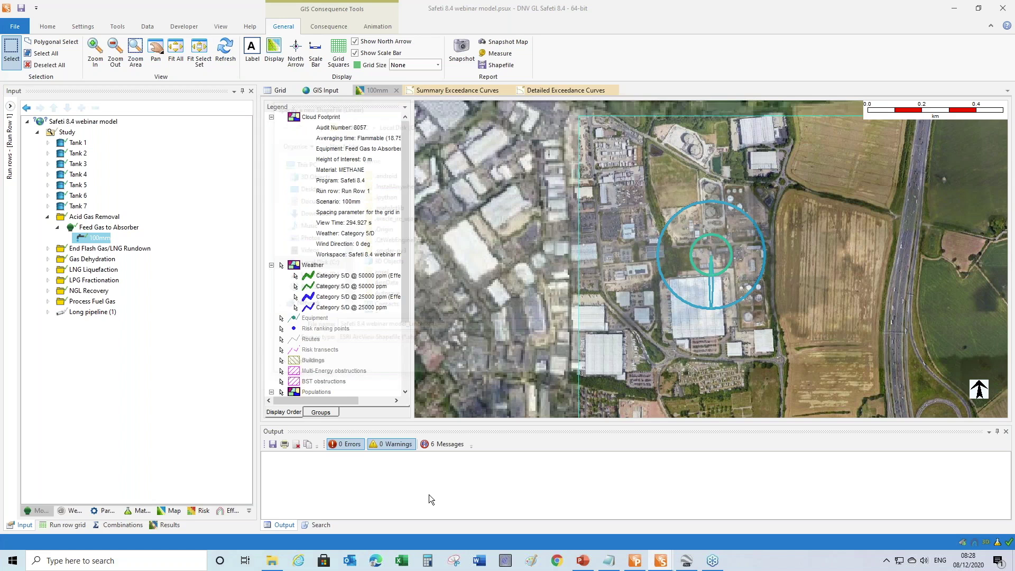
Look at the exported files in the Shapefiles folder, and view the Safeti 8.4 webinar model_Linear.shp contours in Google Earth Pro.
{"action": "left_click", "coordinate": [272, 560]}
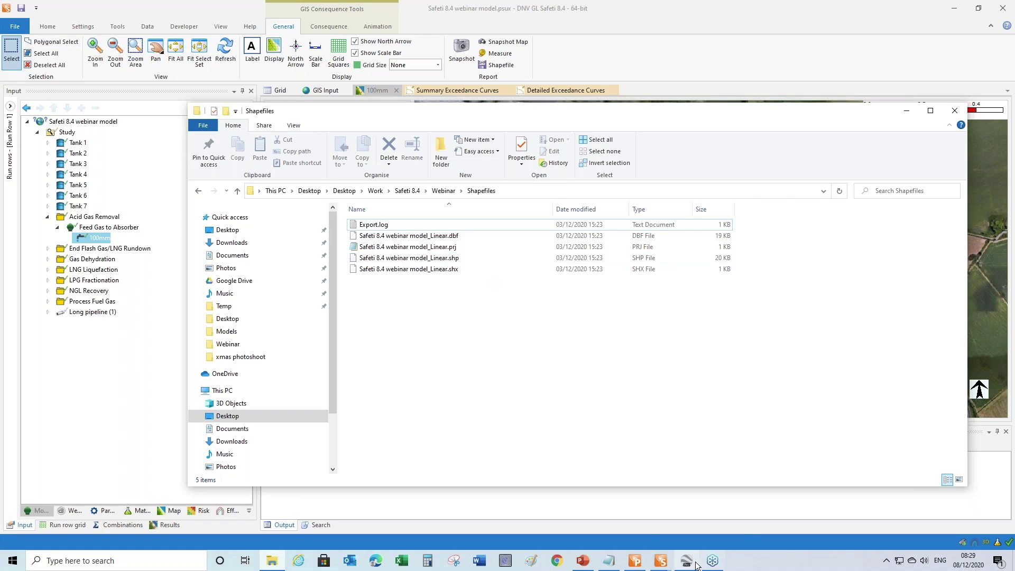
{"action": "mouse_move", "coordinate": [693, 567]}
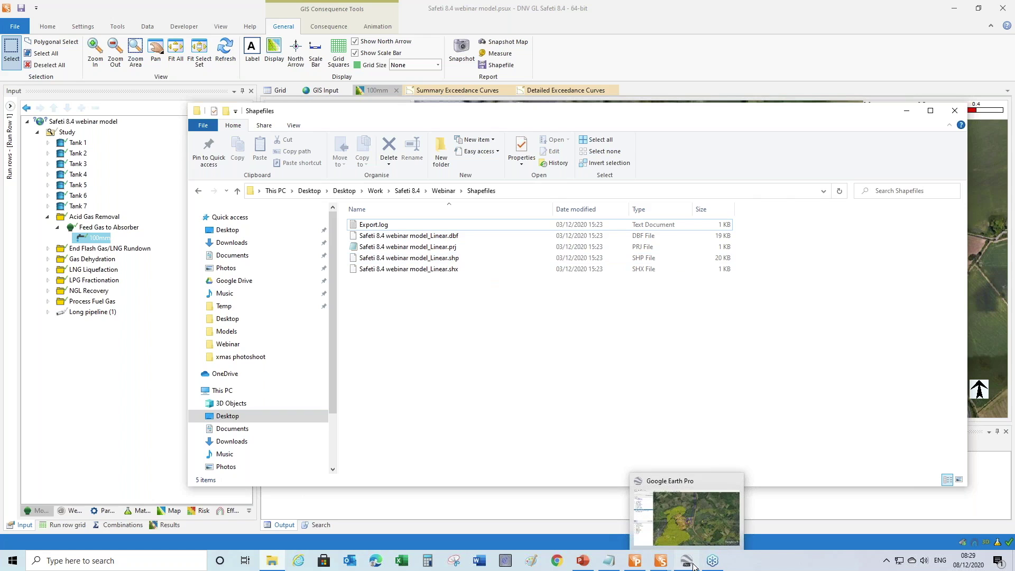
{"action": "left_click", "coordinate": [687, 561]}
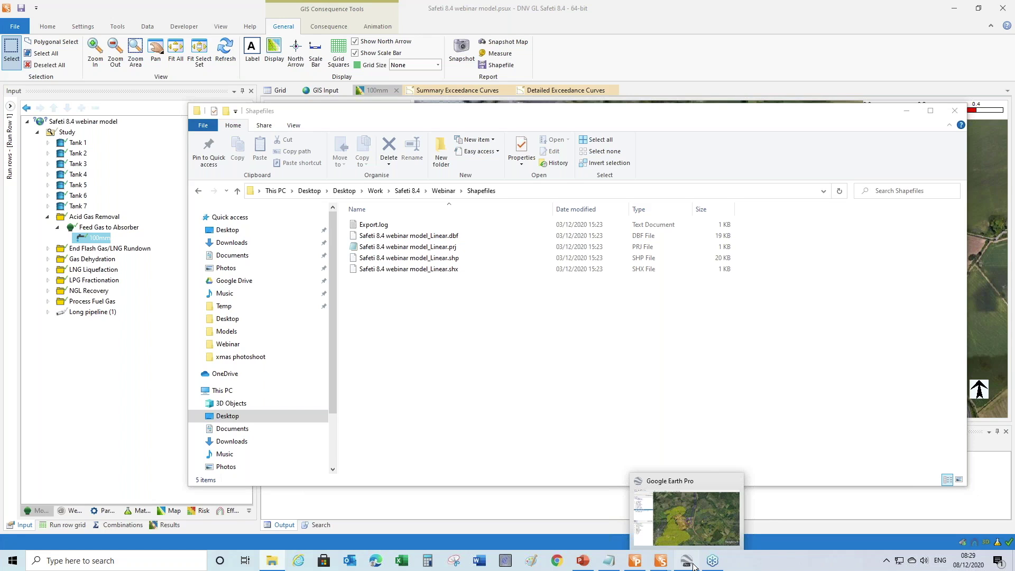
{"action": "left_click", "coordinate": [693, 566]}
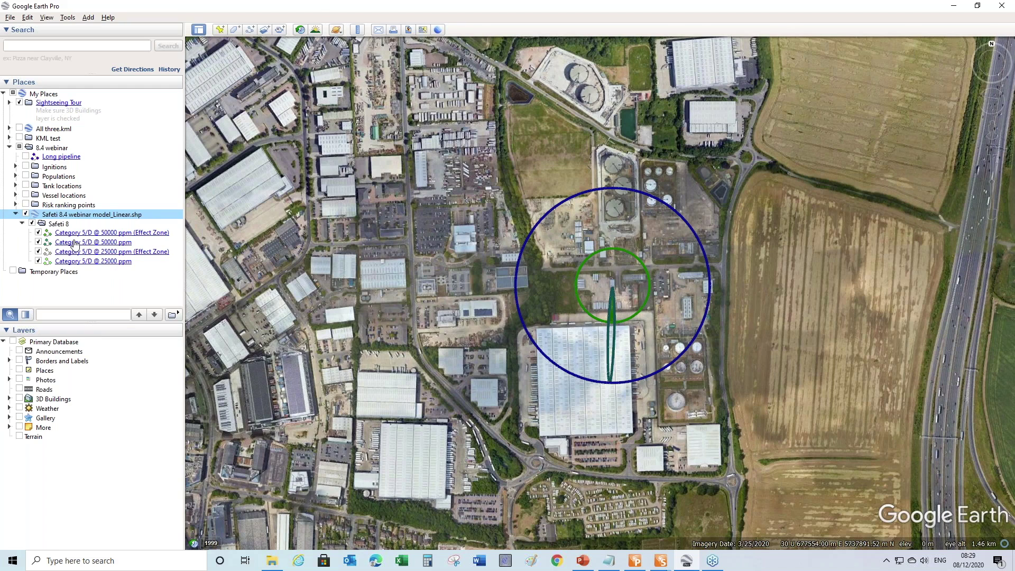
Switch to the Phast 8.4 webinar model upgraded in Safeti and examine the full map extent and the area around the site.
{"action": "key", "text": "alt+Tab"}
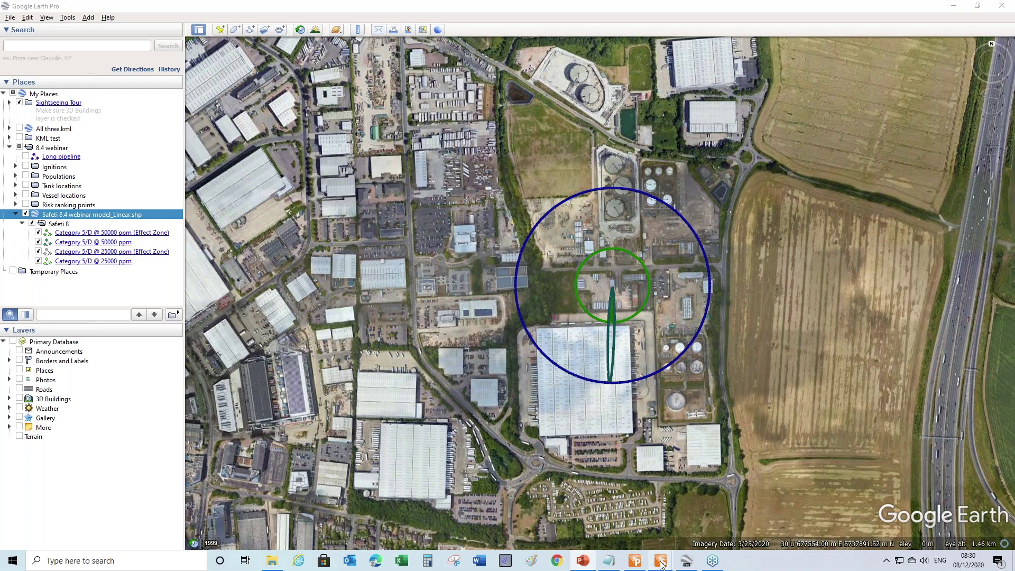
{"action": "mouse_move", "coordinate": [661, 564]}
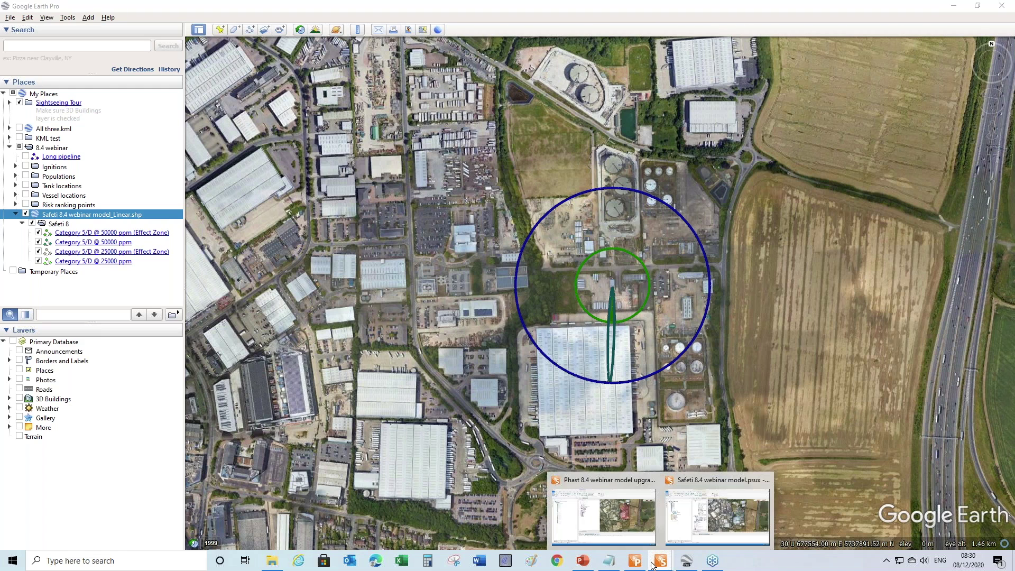
{"action": "left_click", "coordinate": [628, 529]}
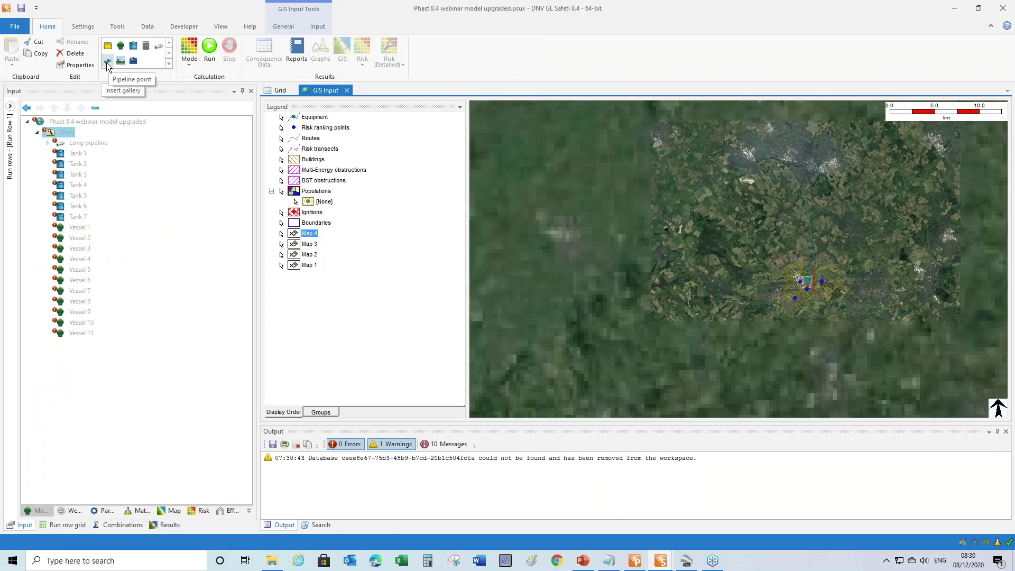
{"action": "left_click", "coordinate": [106, 63]}
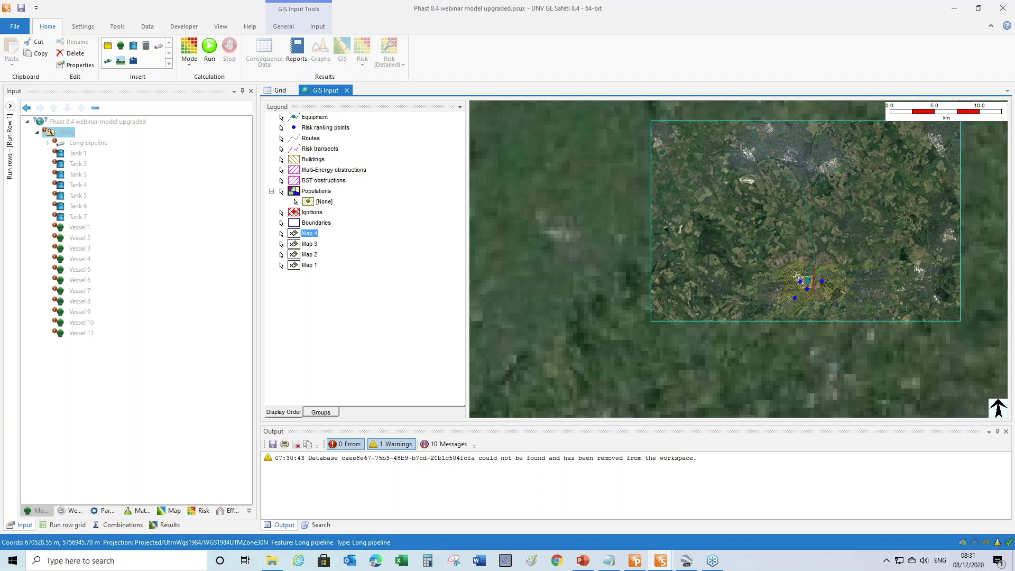
{"action": "left_click", "coordinate": [284, 26]}
{"action": "left_click", "coordinate": [174, 53]}
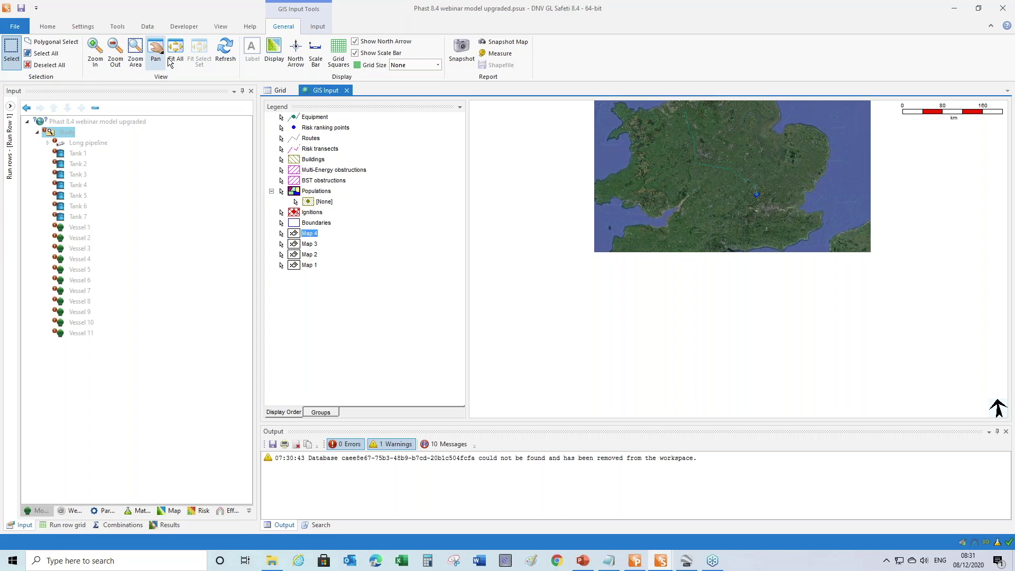
{"action": "left_click", "coordinate": [170, 61]}
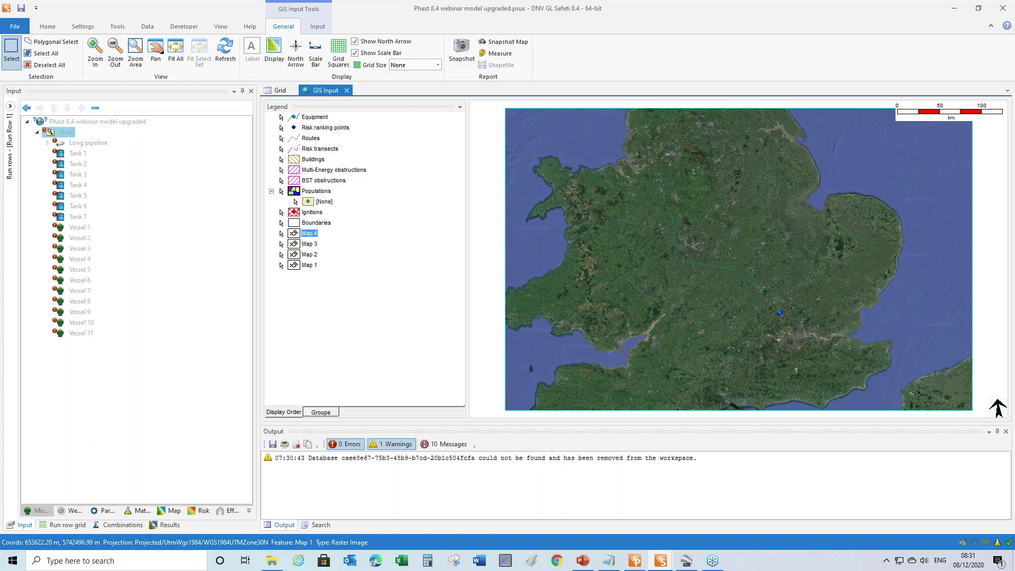
{"action": "left_click", "coordinate": [779, 307]}
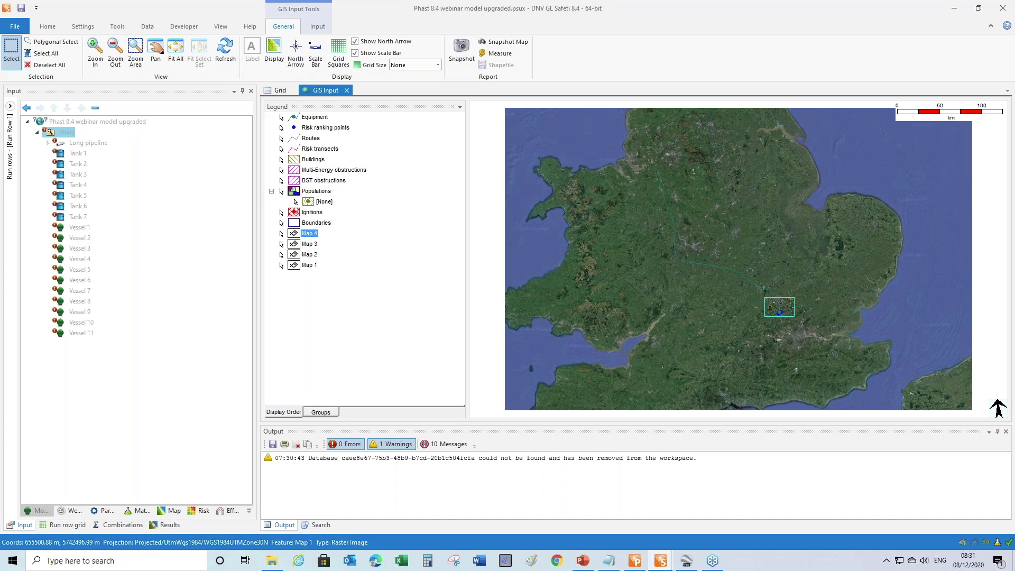
{"action": "scroll", "coordinate": [787, 312], "scroll_direction": "up", "scroll_amount": 5}
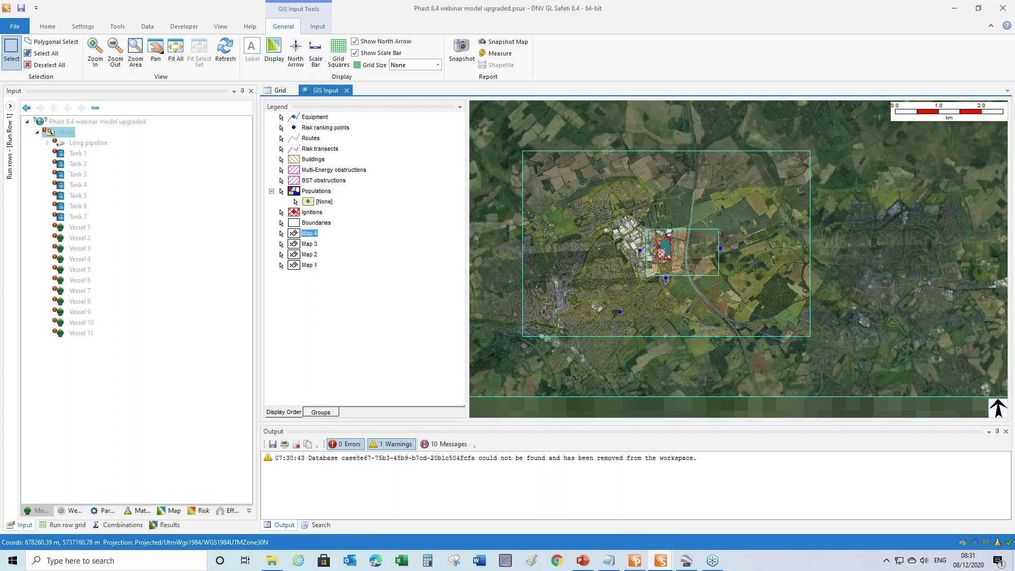
{"action": "scroll", "coordinate": [678, 267], "scroll_direction": "up", "scroll_amount": 1}
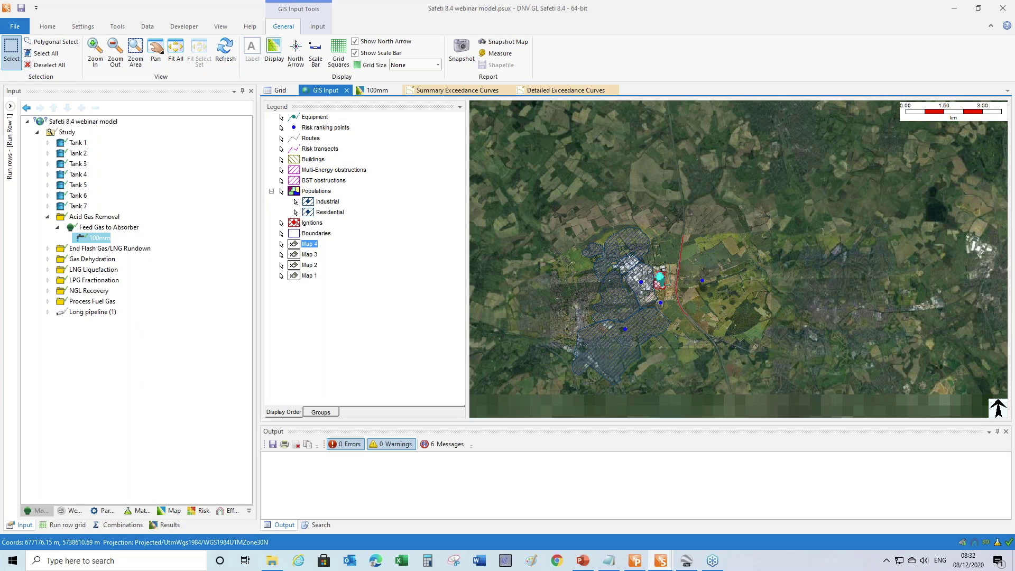
In the Safeti 8.4 webinar model, open Long pipeline (1) and examine its scenario pipe dimensions and geometry coordinates.
{"action": "scroll", "coordinate": [662, 279], "scroll_direction": "up", "scroll_amount": 4}
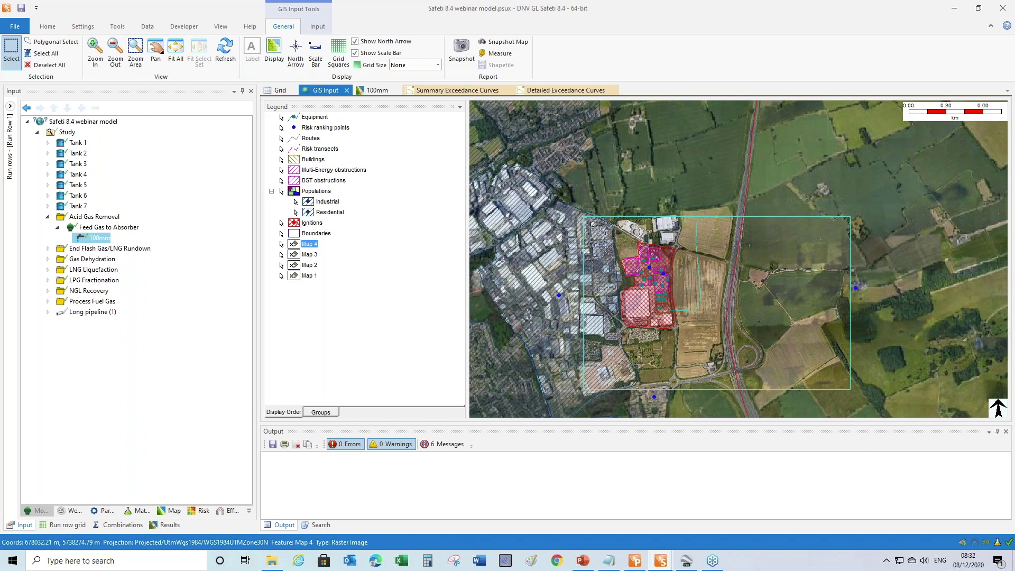
{"action": "double_click", "coordinate": [92, 312]}
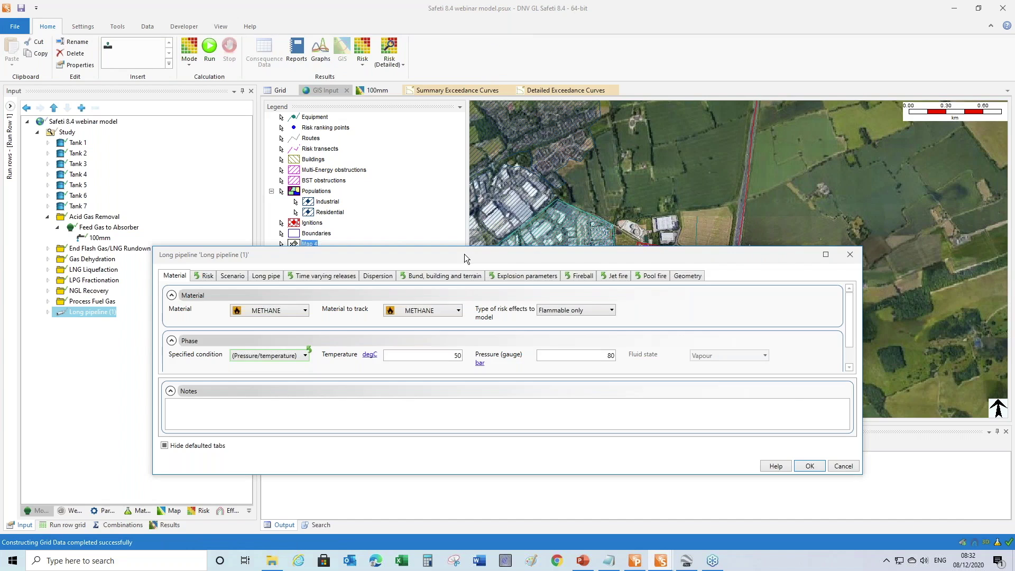
{"action": "left_click_drag", "start_coordinate": [464, 253], "coordinate": [570, 353]}
{"action": "left_click", "coordinate": [337, 375]}
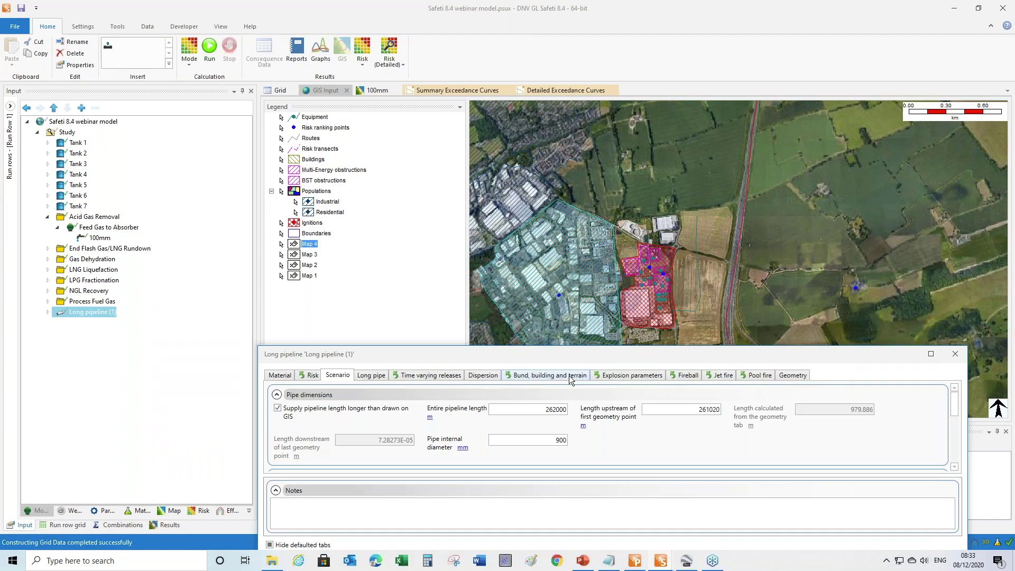
{"action": "double_click", "coordinate": [549, 409]}
{"action": "left_click", "coordinate": [782, 375]}
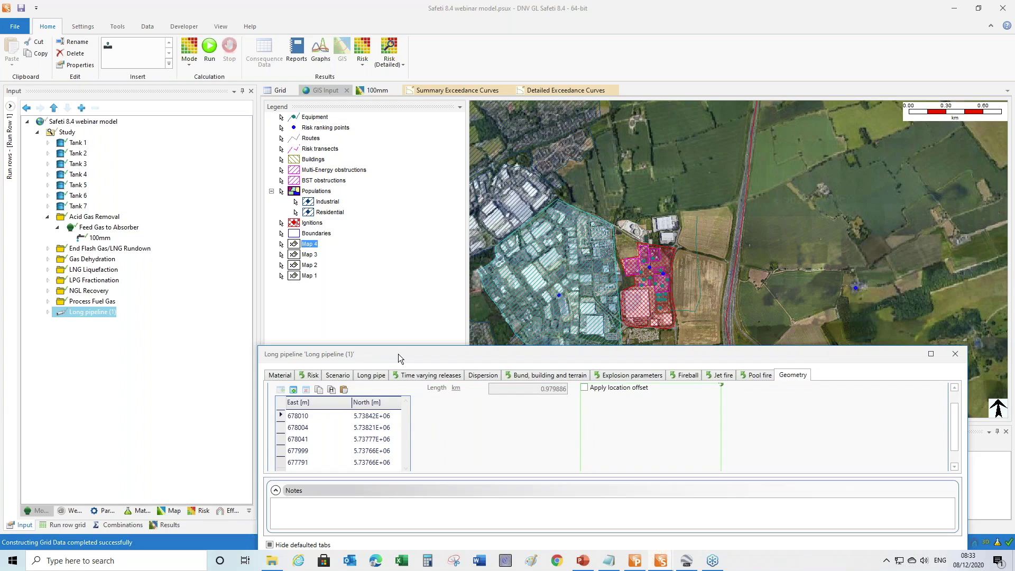
{"action": "left_click_drag", "start_coordinate": [398, 353], "coordinate": [399, 340]}
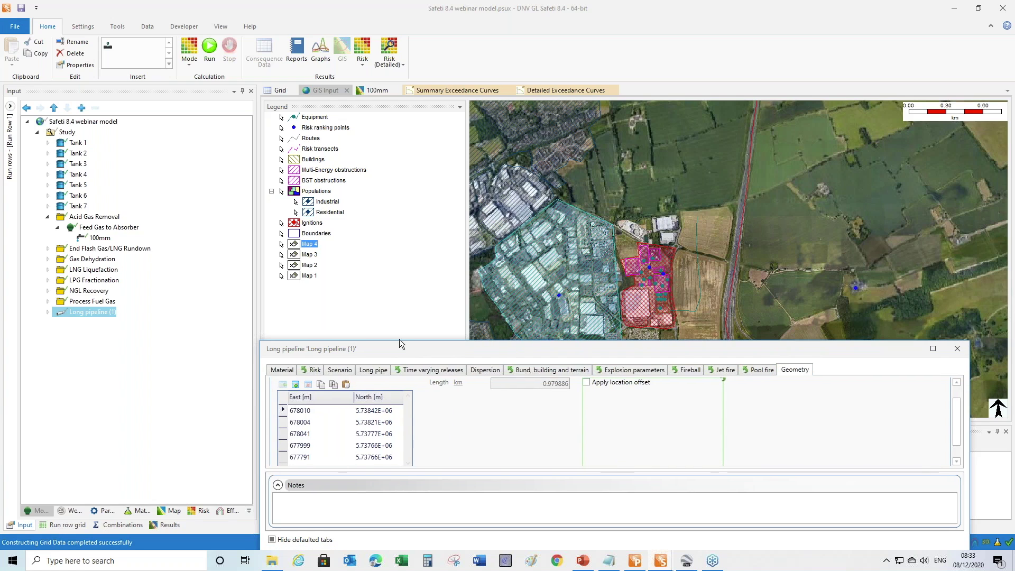
{"action": "left_click_drag", "start_coordinate": [400, 344], "coordinate": [400, 301]}
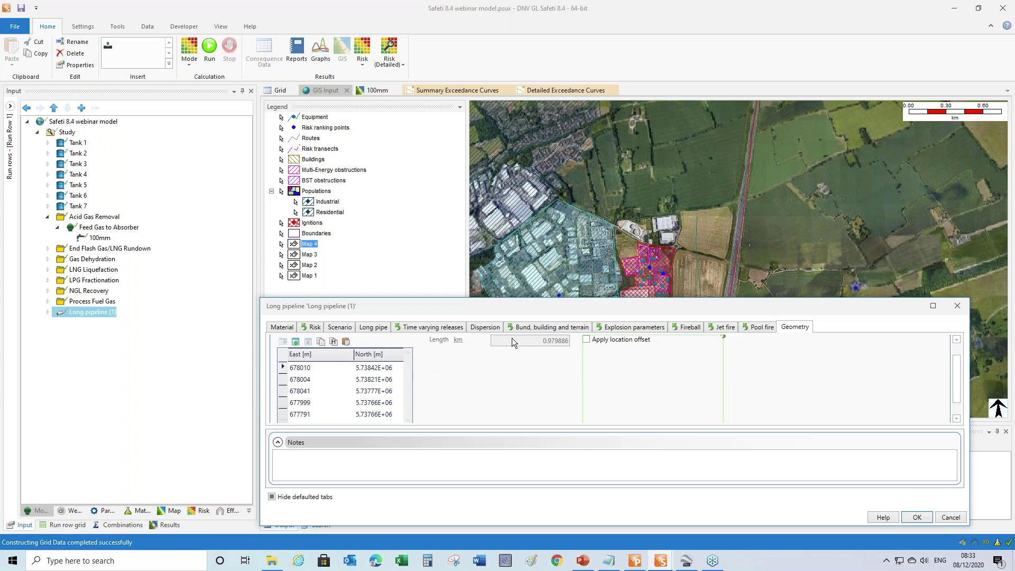
Review the entire pipeline length and the length upstream of the first geometry point in the pipeline's scenario data.
{"action": "left_click", "coordinate": [339, 327]}
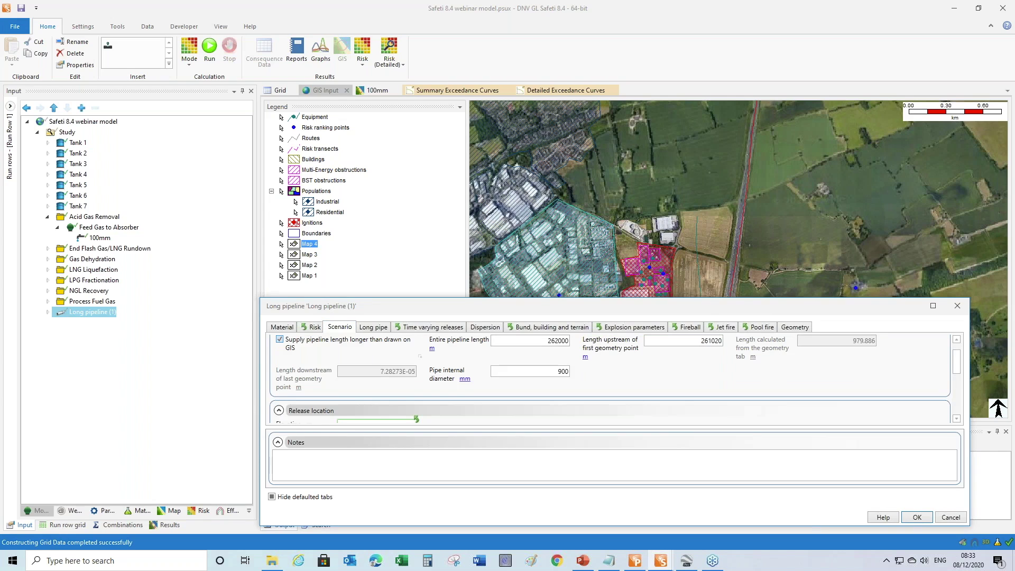
{"action": "left_click", "coordinate": [538, 341]}
{"action": "double_click", "coordinate": [537, 341]}
{"action": "left_click_drag", "start_coordinate": [593, 297], "coordinate": [592, 271]}
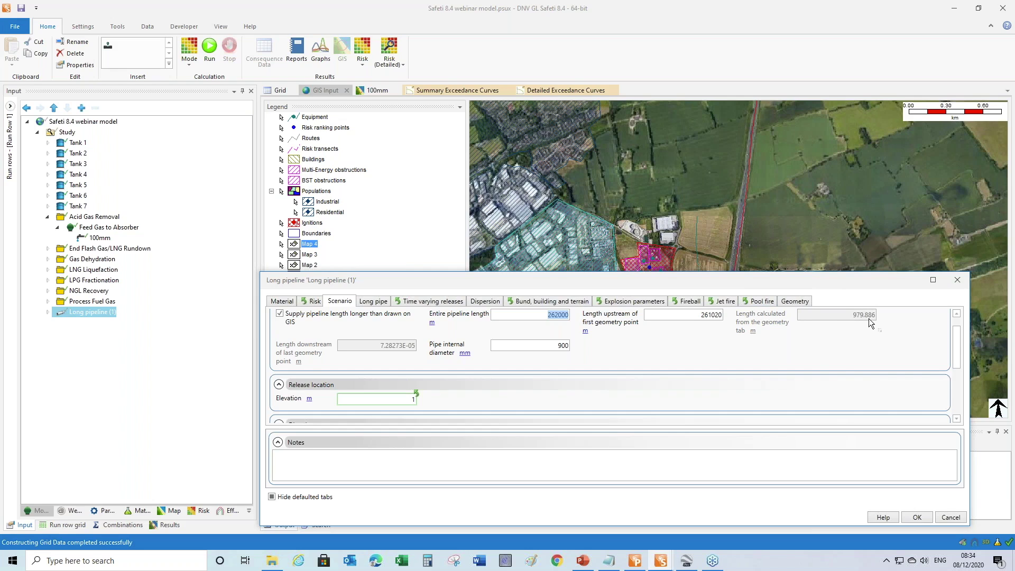
{"action": "left_click", "coordinate": [711, 315]}
{"action": "left_click_drag", "start_coordinate": [728, 277], "coordinate": [687, 280]}
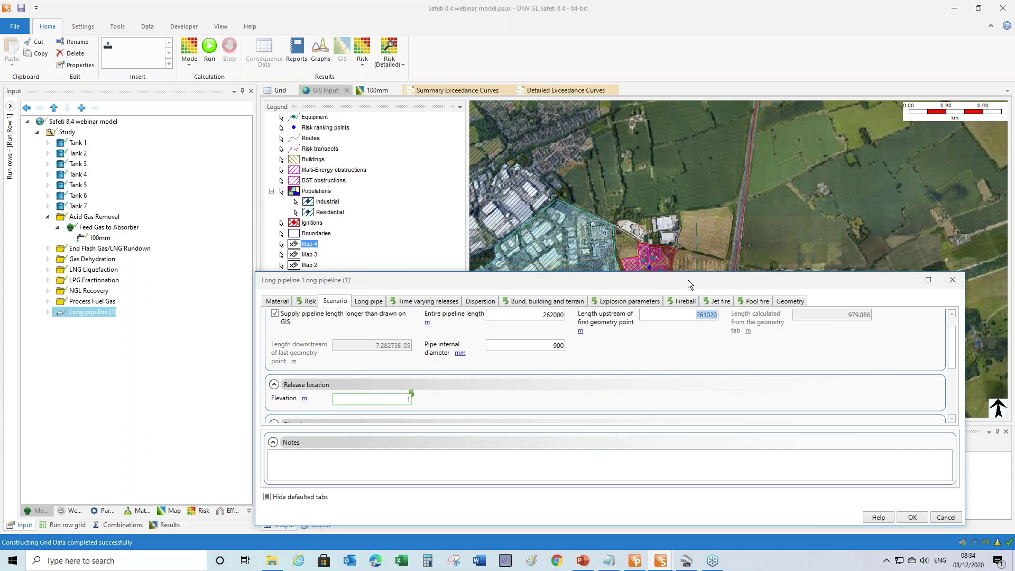
{"action": "left_click_drag", "start_coordinate": [687, 280], "coordinate": [562, 211]}
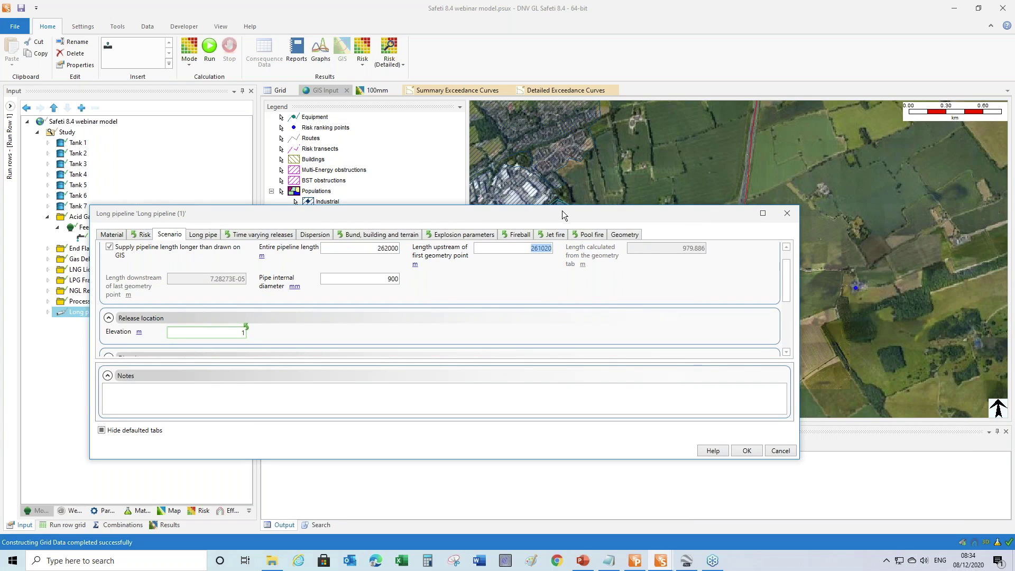
{"action": "left_click_drag", "start_coordinate": [798, 227], "coordinate": [581, 226]}
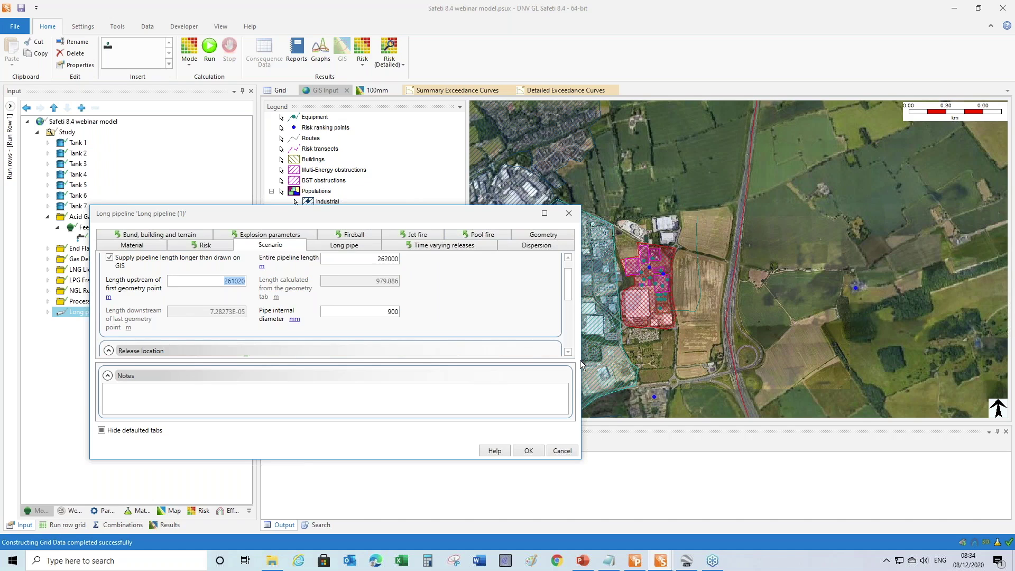
{"action": "left_click_drag", "start_coordinate": [587, 360], "coordinate": [632, 360]}
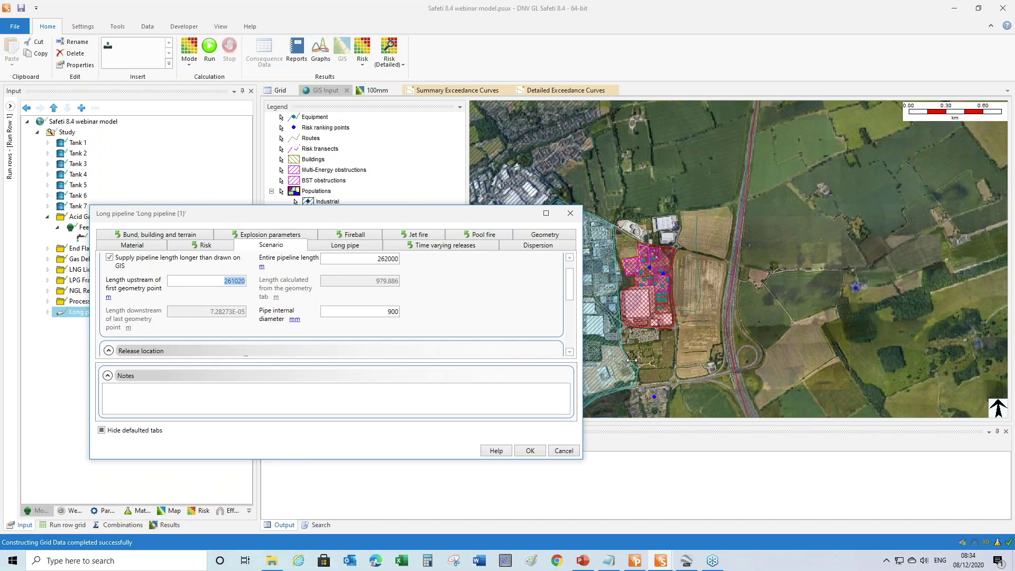
{"action": "left_click_drag", "start_coordinate": [631, 360], "coordinate": [654, 360]}
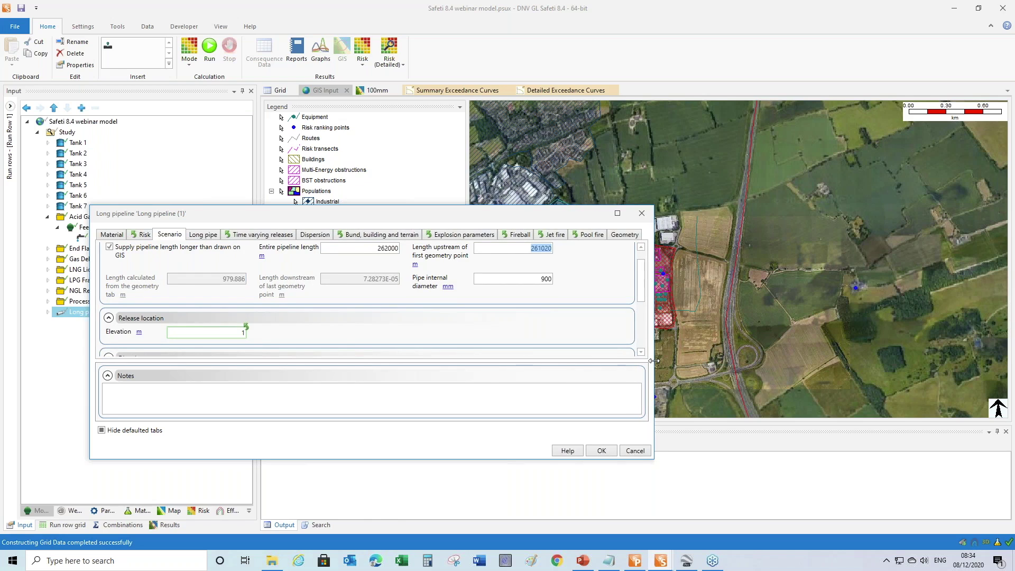
{"action": "left_click_drag", "start_coordinate": [654, 360], "coordinate": [638, 360]}
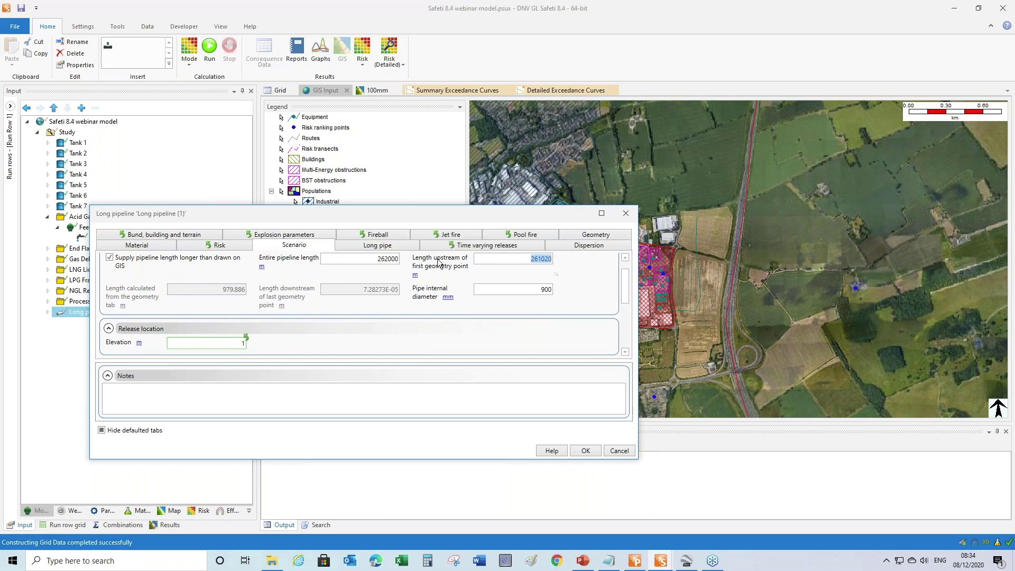
{"action": "double_click", "coordinate": [538, 218]}
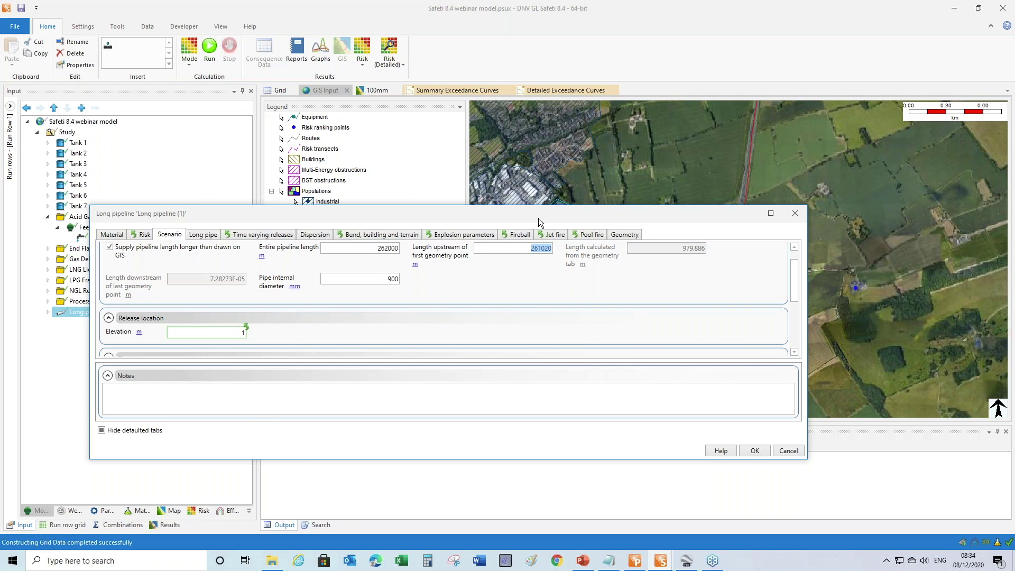
{"action": "left_click_drag", "start_coordinate": [538, 218], "coordinate": [688, 307]}
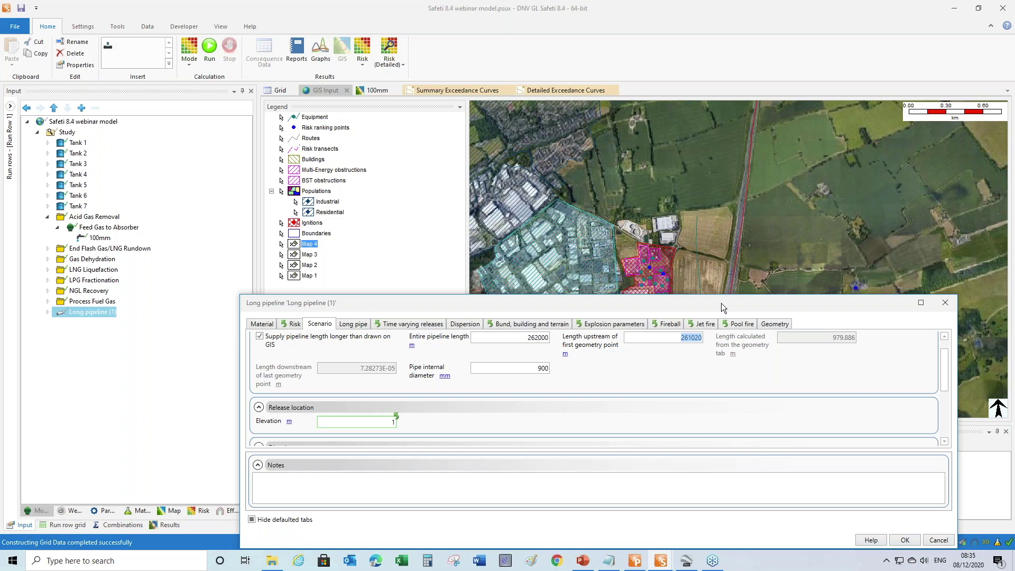
{"action": "left_click_drag", "start_coordinate": [720, 303], "coordinate": [721, 307]}
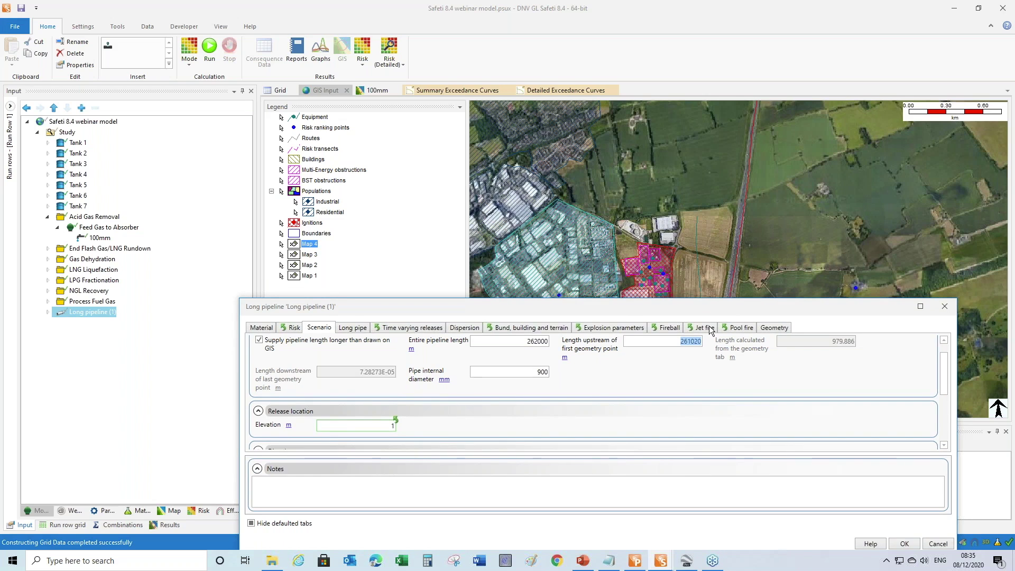
{"action": "left_click_drag", "start_coordinate": [715, 315], "coordinate": [695, 353]}
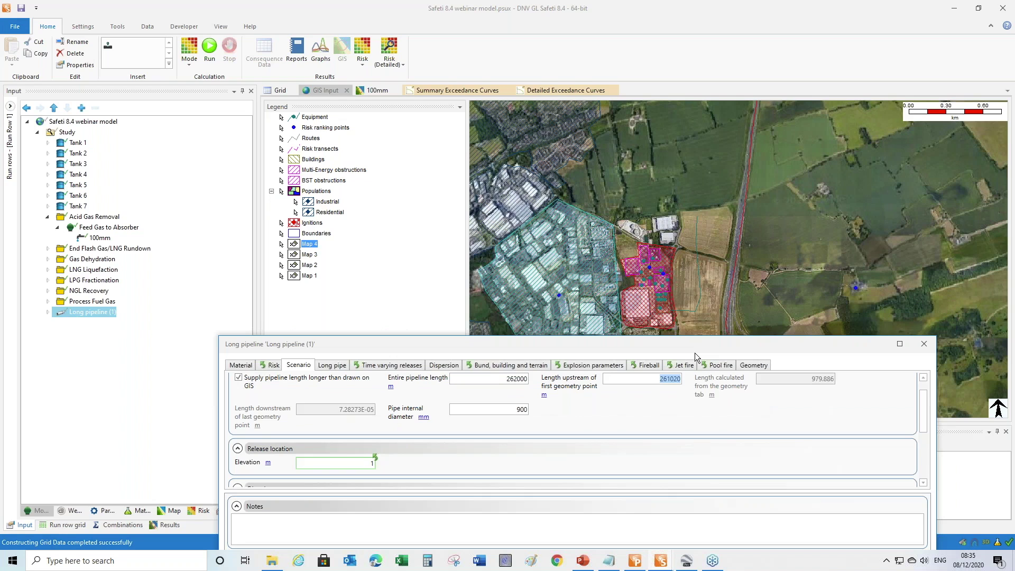
{"action": "left_click_drag", "start_coordinate": [694, 353], "coordinate": [650, 370]}
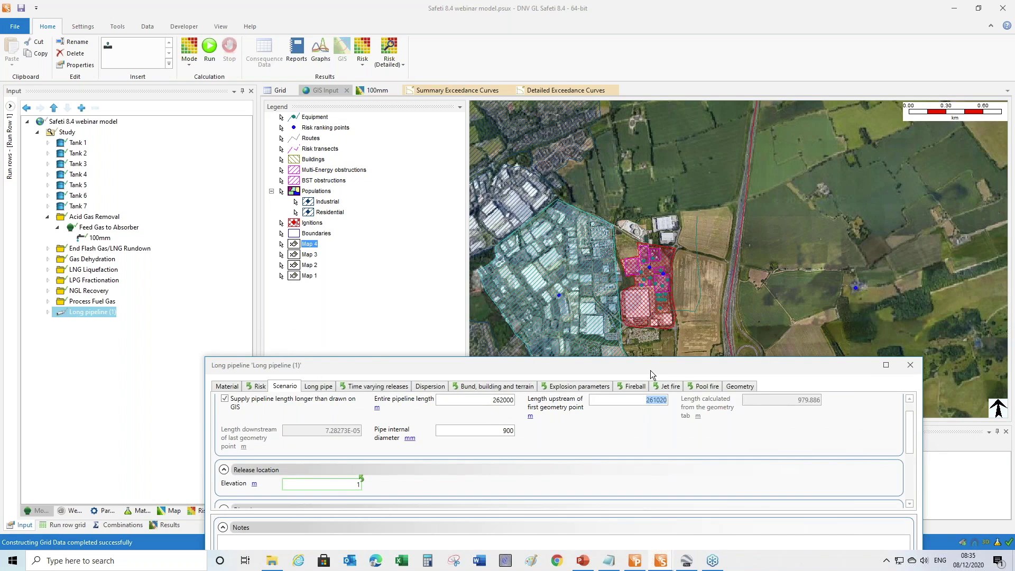
{"action": "left_click_drag", "start_coordinate": [650, 370], "coordinate": [671, 253]}
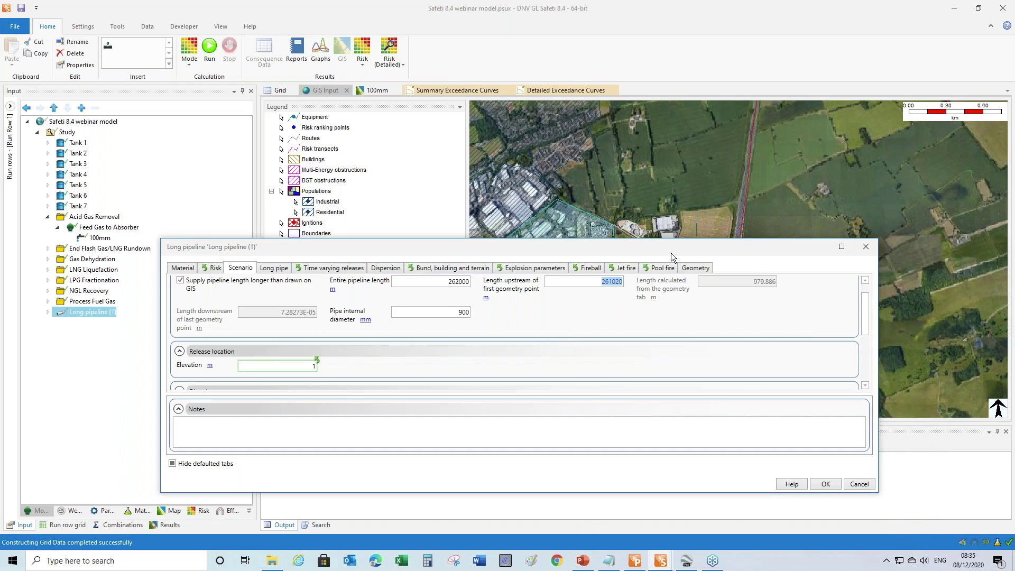
{"action": "left_click_drag", "start_coordinate": [671, 253], "coordinate": [670, 258]}
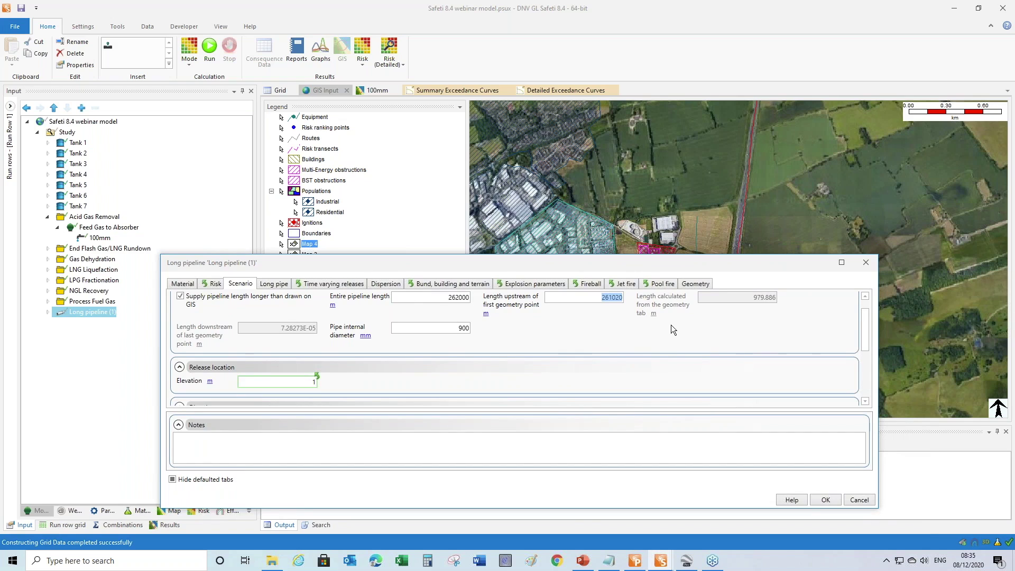
{"action": "left_click_drag", "start_coordinate": [401, 266], "coordinate": [395, 298]}
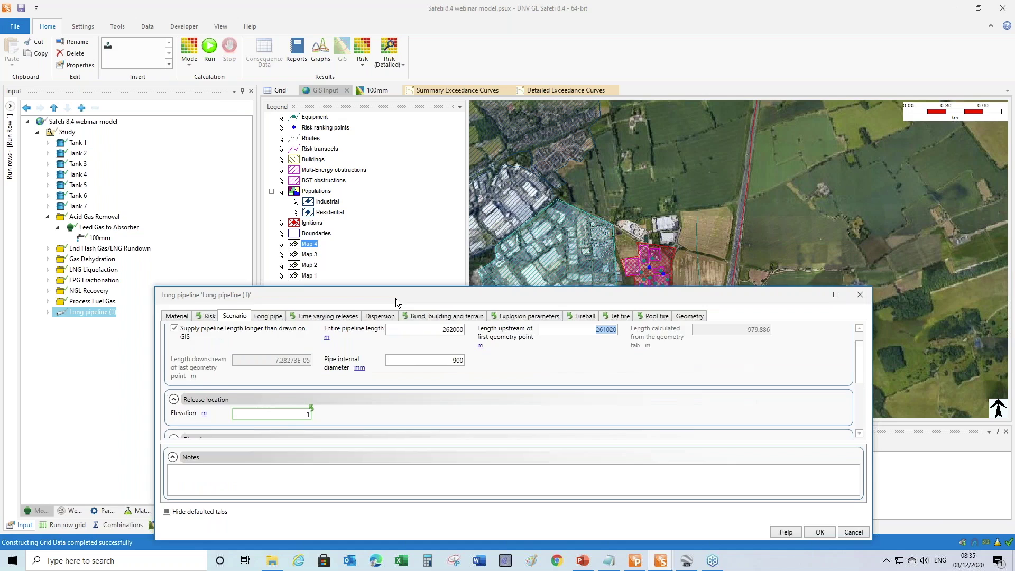
{"action": "left_click_drag", "start_coordinate": [396, 298], "coordinate": [342, 346]}
Try a length upstream of the first geometry point of 0 m for Long pipeline (1), and discard the change.
{"action": "type", "text": "0"}
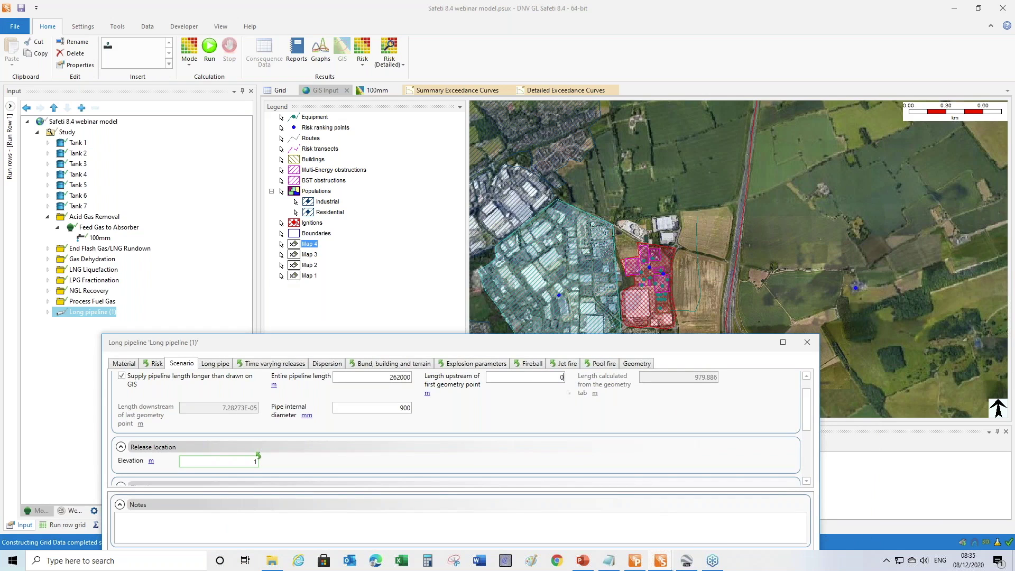
{"action": "key", "text": "Tab"}
{"action": "left_click_drag", "start_coordinate": [708, 344], "coordinate": [702, 321]}
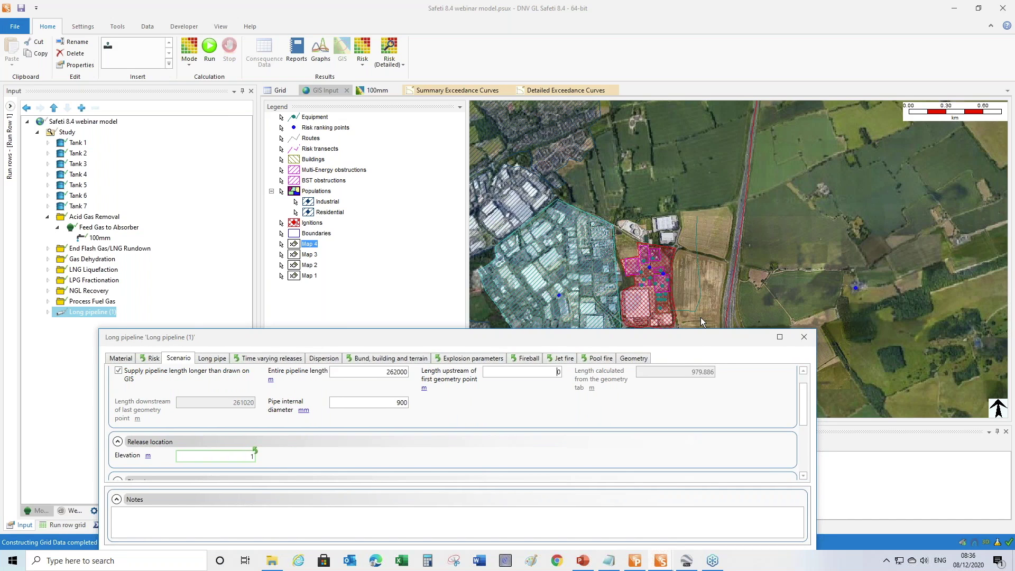
{"action": "left_click_drag", "start_coordinate": [701, 320], "coordinate": [692, 241]}
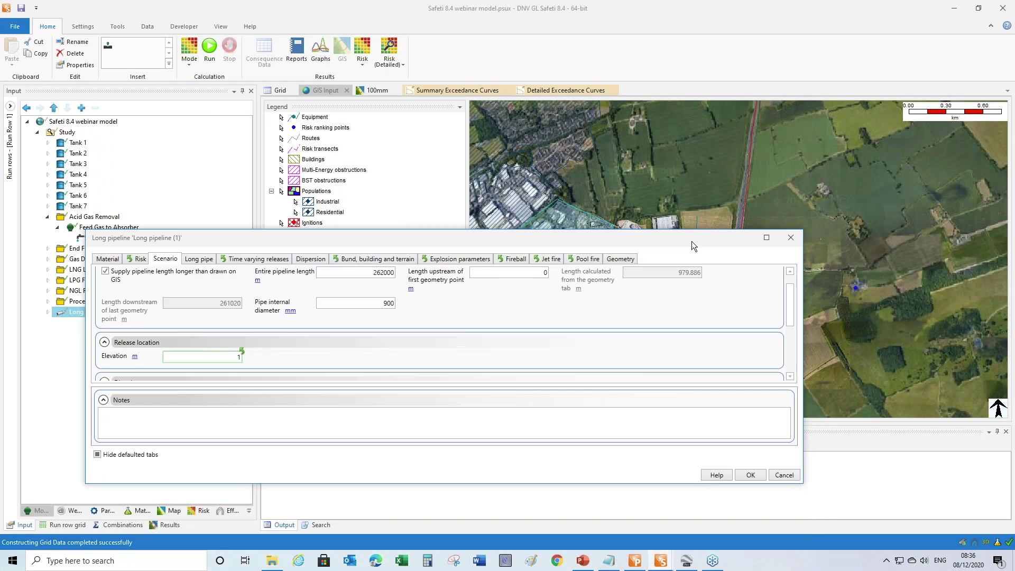
{"action": "left_click", "coordinate": [784, 475]}
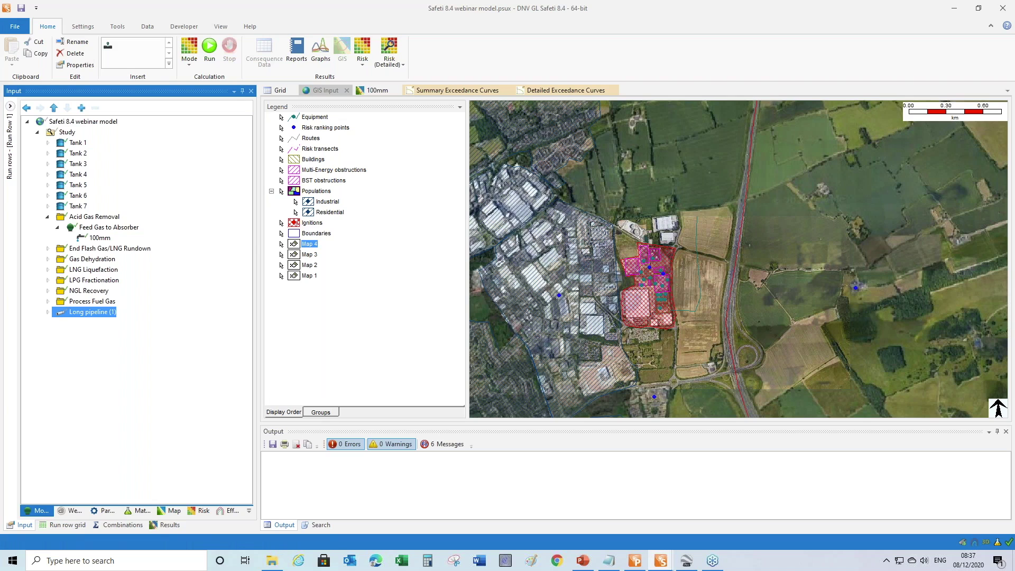
Examine the effect level types that can be inserted in the effect levels folder of the Safeti 8.4 webinar model.
{"action": "key", "text": "alt+Tab"}
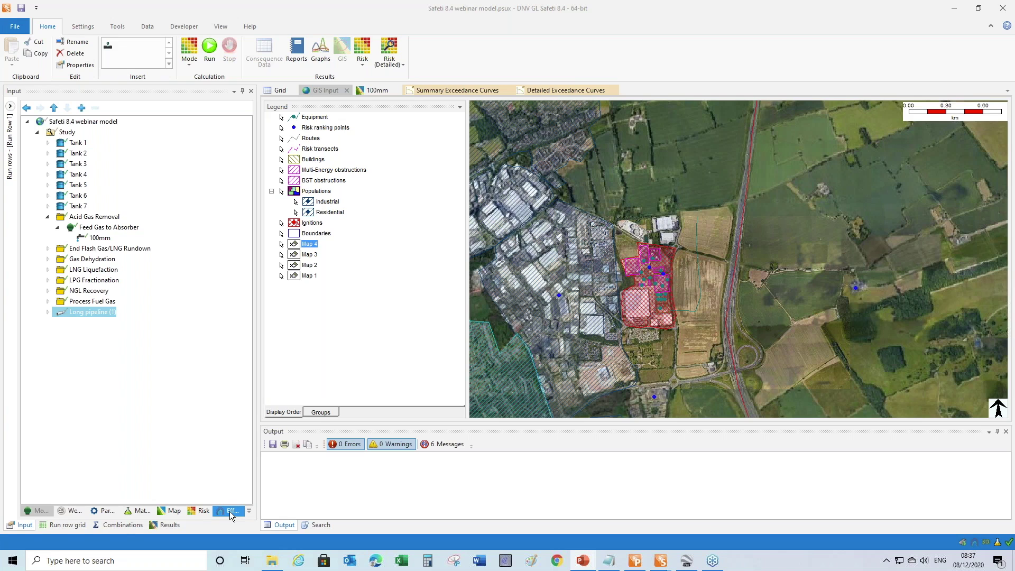
{"action": "right_click", "coordinate": [71, 132]}
{"action": "mouse_move", "coordinate": [151, 192]}
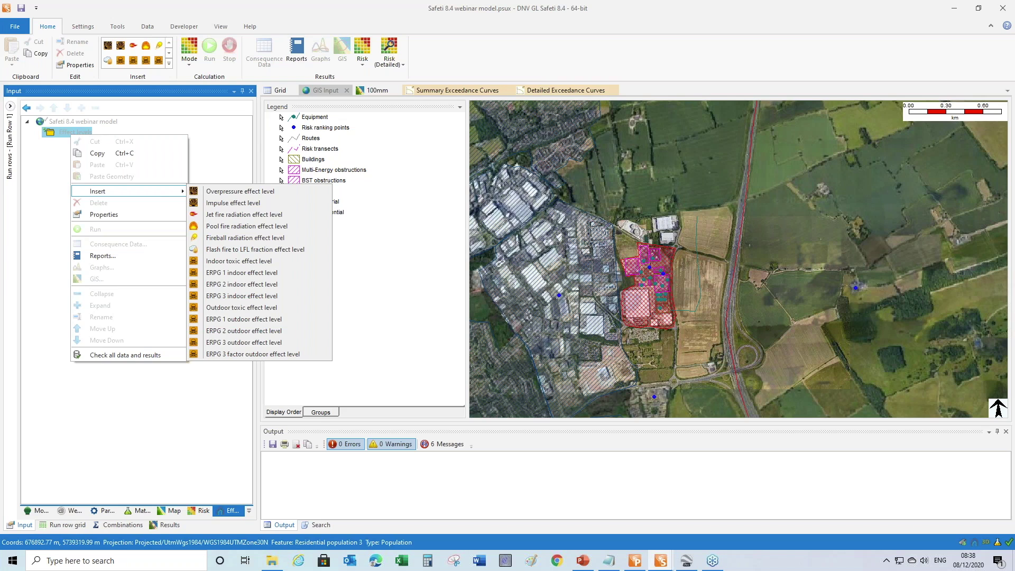
{"action": "key", "text": "alt+Tab"}
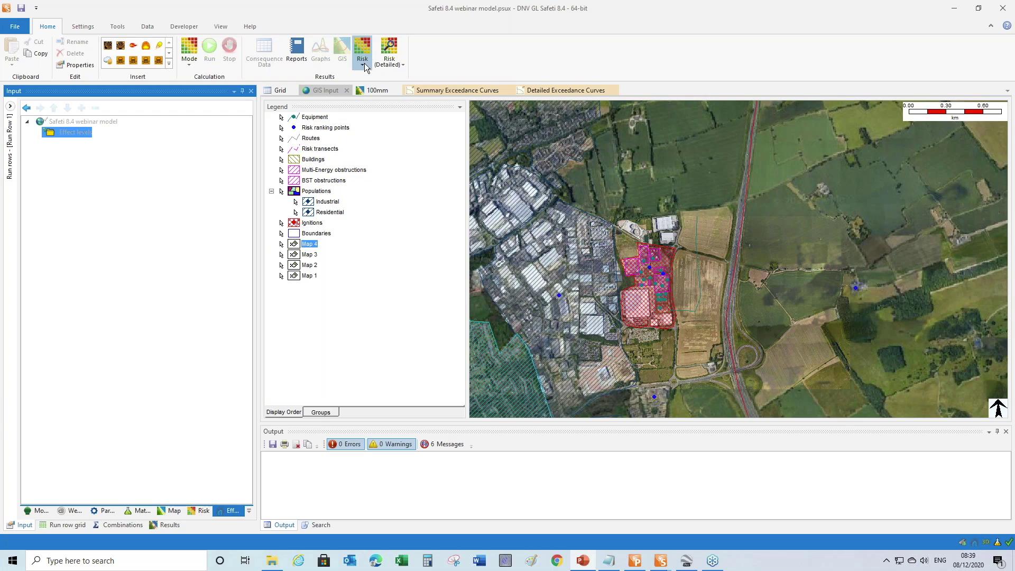
Compare the individual, societal and event tree results offered under Risk with those offered under Risk (Detailed).
{"action": "left_click", "coordinate": [364, 62]}
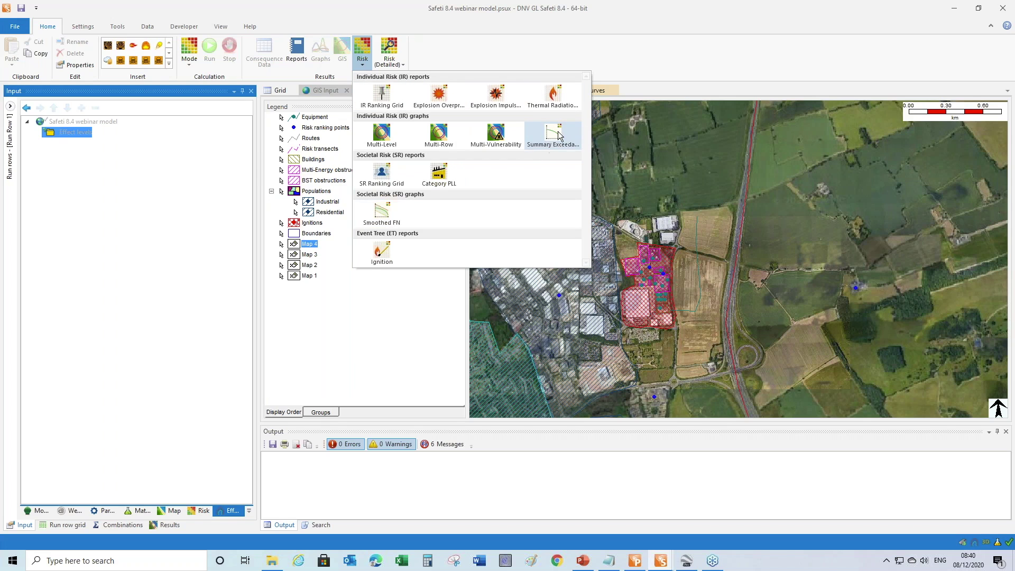
{"action": "left_click", "coordinate": [395, 63]}
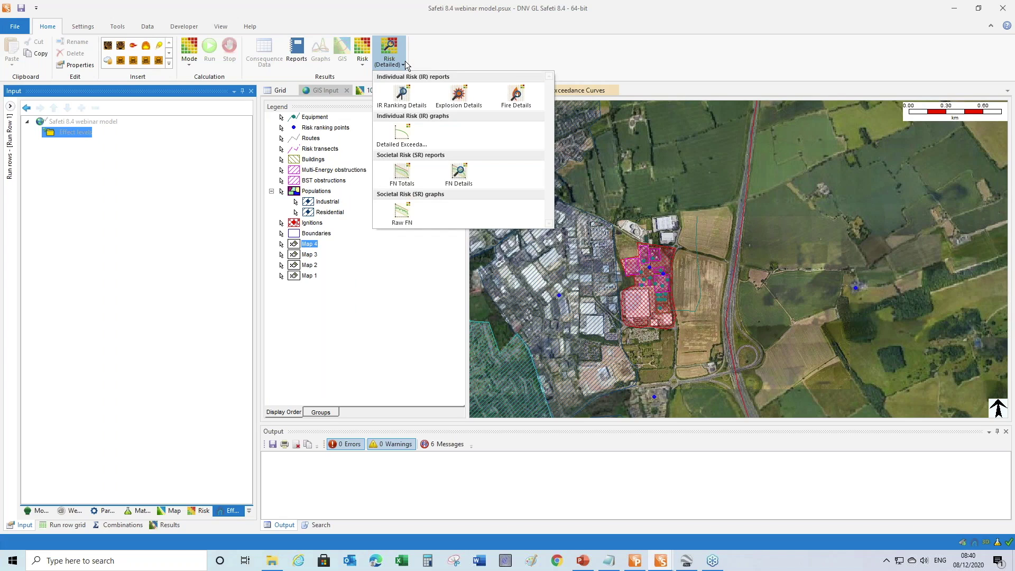
{"action": "left_click", "coordinate": [364, 63]}
{"action": "left_click", "coordinate": [404, 65]}
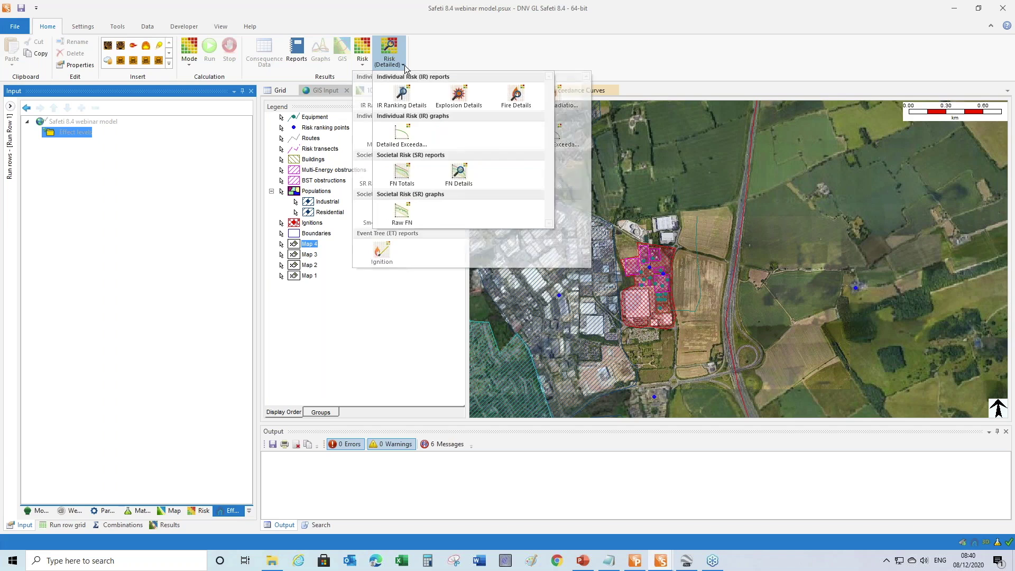
{"action": "left_click", "coordinate": [363, 63]}
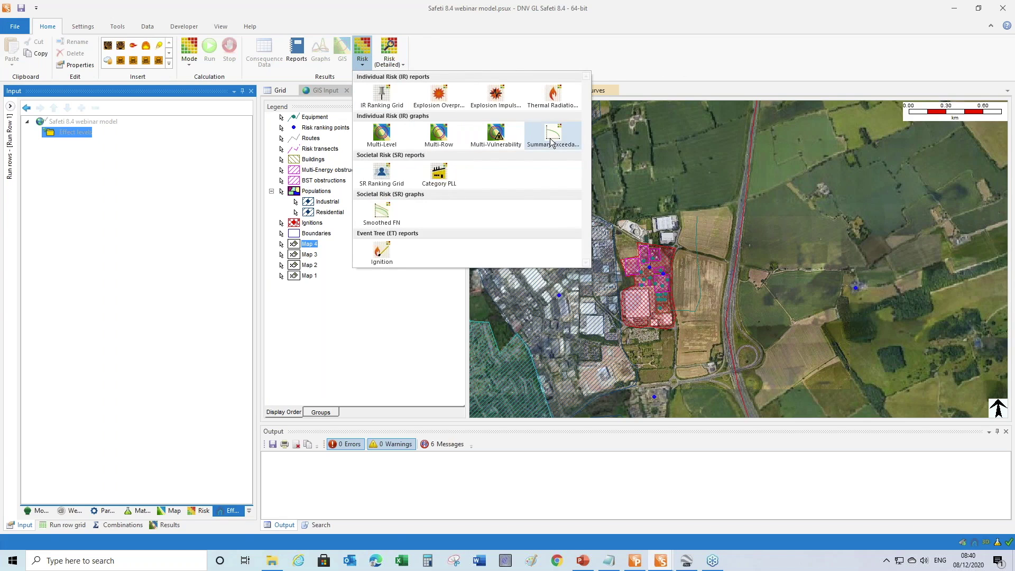
Compare the summary side-on overpressure exceedance curves with the detailed ones.
{"action": "left_click", "coordinate": [459, 93]}
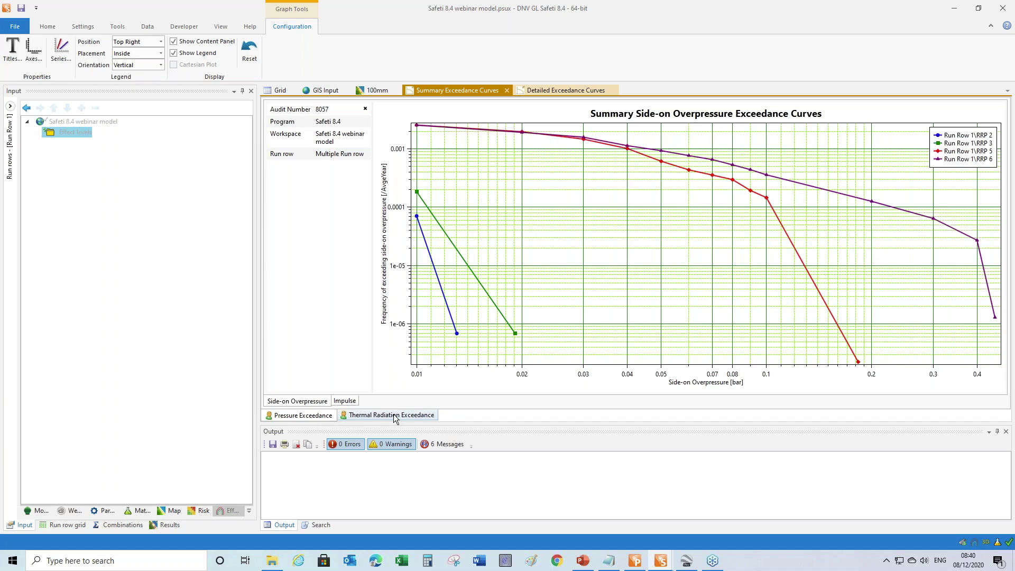
{"action": "left_click", "coordinate": [560, 91]}
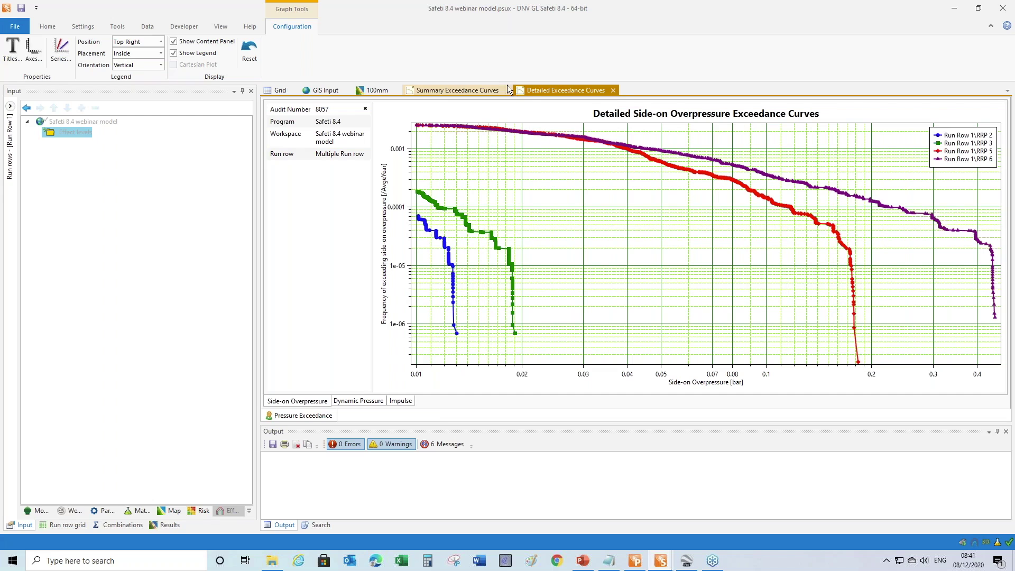
{"action": "left_click", "coordinate": [447, 91]}
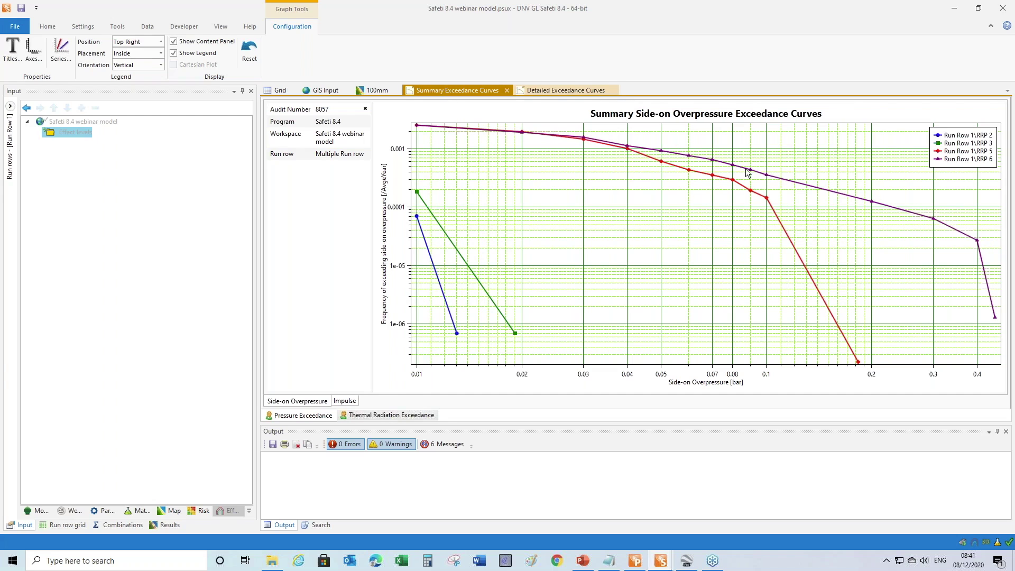
{"action": "left_click", "coordinate": [550, 90]}
{"action": "left_click", "coordinate": [449, 90]}
Review the thermal radiation, explosion overpressure and impulse buckets in the summary exceedance settings of the Risk Preferences.
{"action": "left_click", "coordinate": [87, 29]}
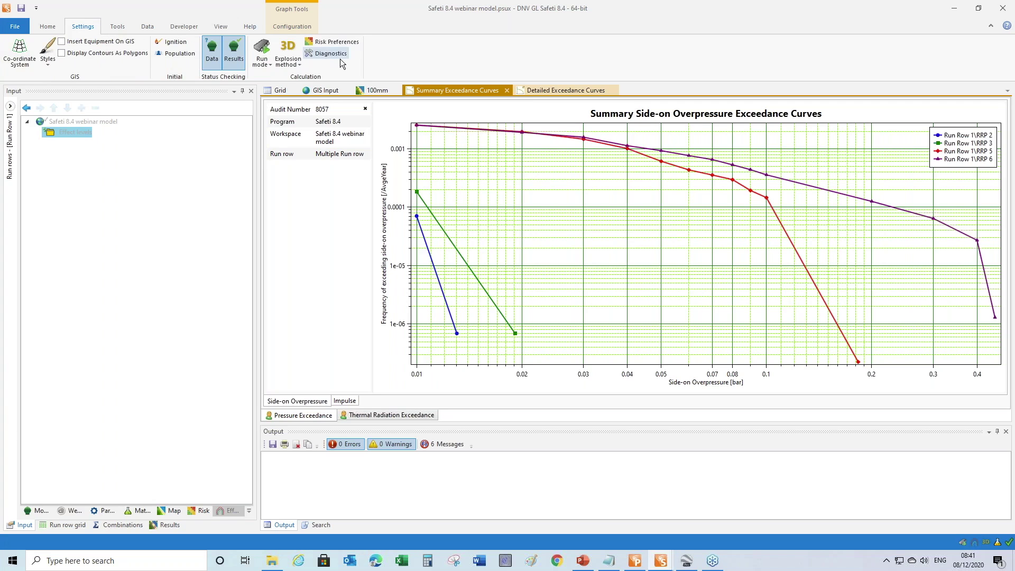
{"action": "left_click", "coordinate": [333, 43]}
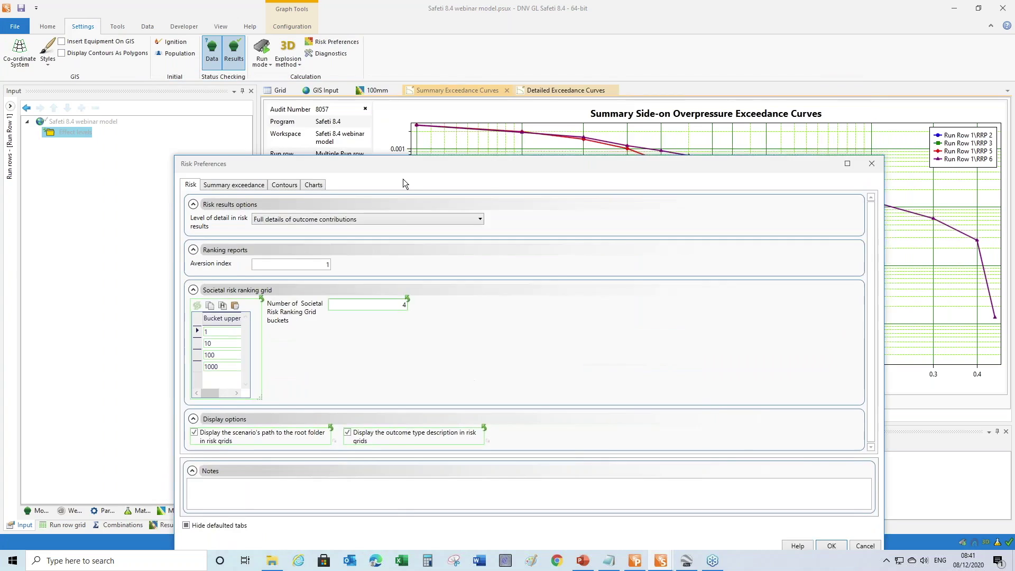
{"action": "left_click", "coordinate": [220, 207]}
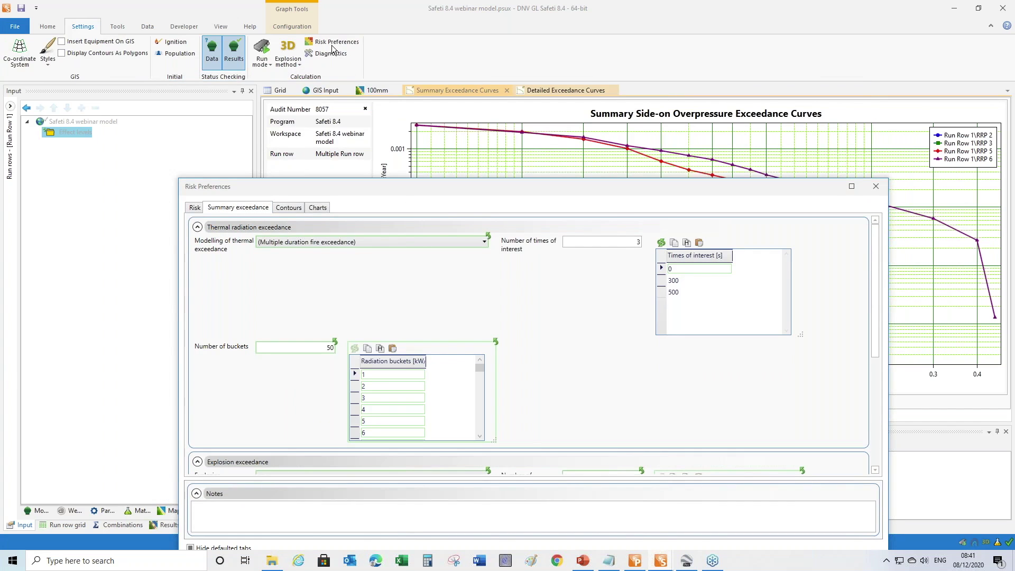
{"action": "scroll", "coordinate": [595, 399], "scroll_direction": "down", "scroll_amount": 2}
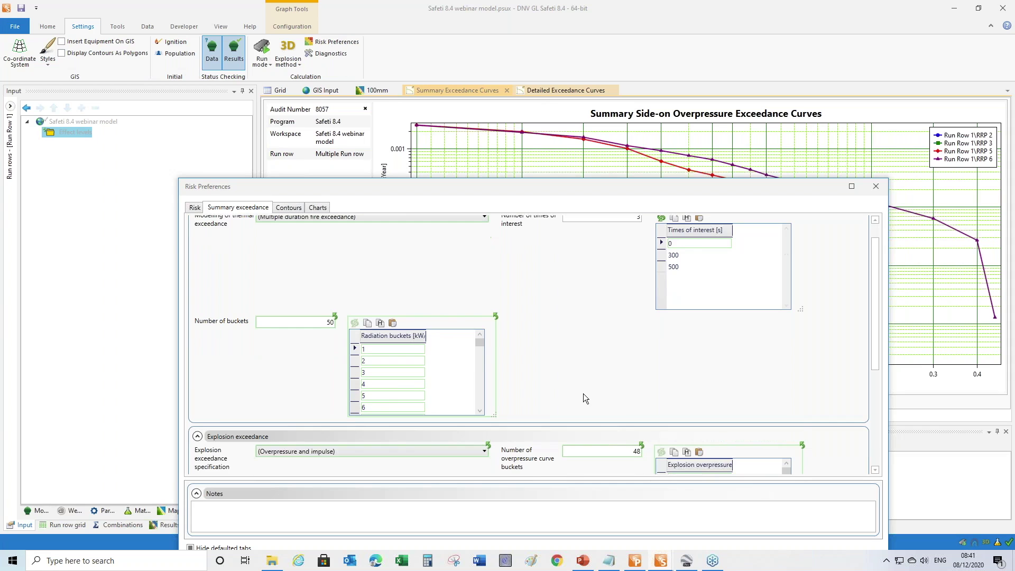
{"action": "scroll", "coordinate": [371, 363], "scroll_direction": "down", "scroll_amount": 2}
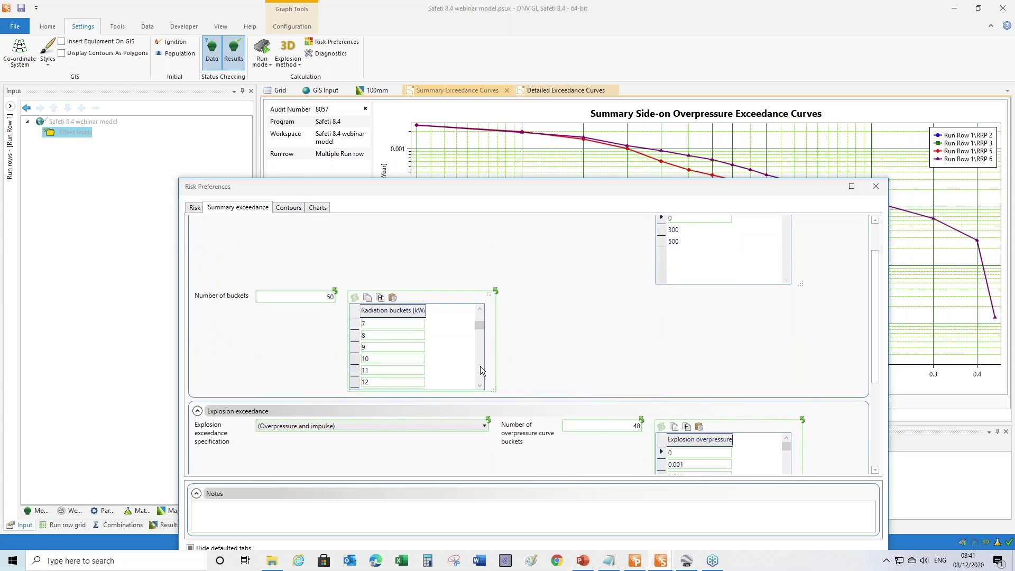
{"action": "scroll", "coordinate": [581, 353], "scroll_direction": "down", "scroll_amount": 2}
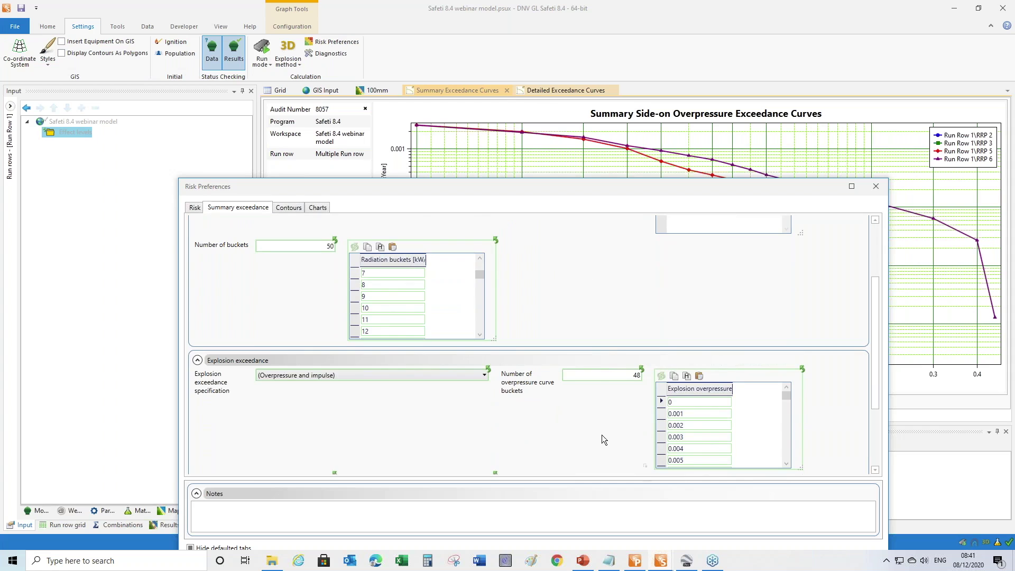
{"action": "scroll", "coordinate": [601, 436], "scroll_direction": "down", "scroll_amount": 2}
{"action": "scroll", "coordinate": [455, 388], "scroll_direction": "down", "scroll_amount": 2}
{"action": "scroll", "coordinate": [454, 408], "scroll_direction": "down", "scroll_amount": 1}
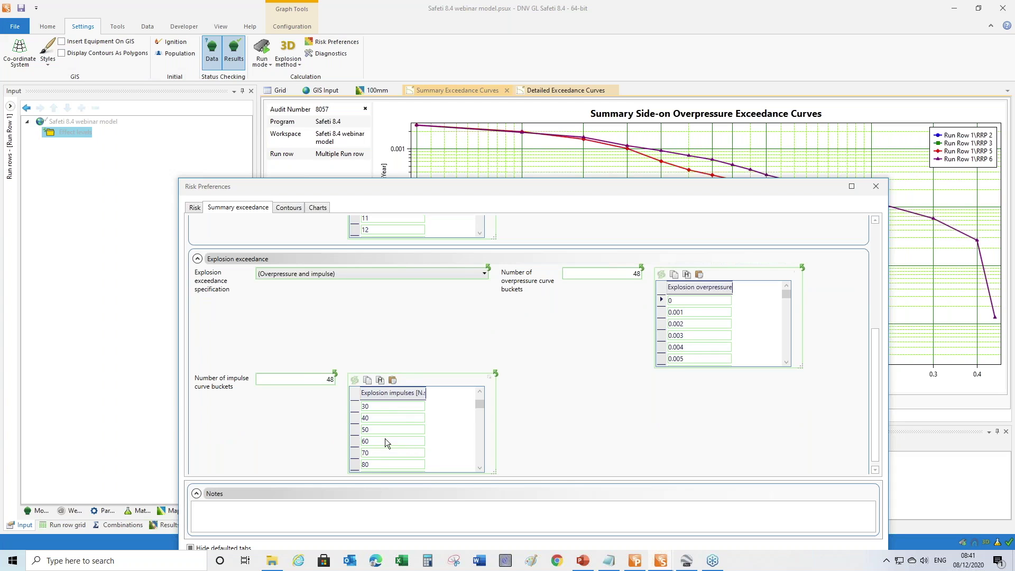
Compare the explosion overpressure buckets with the points on the summary overpressure curves, and close the Risk Preferences.
{"action": "left_click_drag", "start_coordinate": [588, 197], "coordinate": [593, 366]}
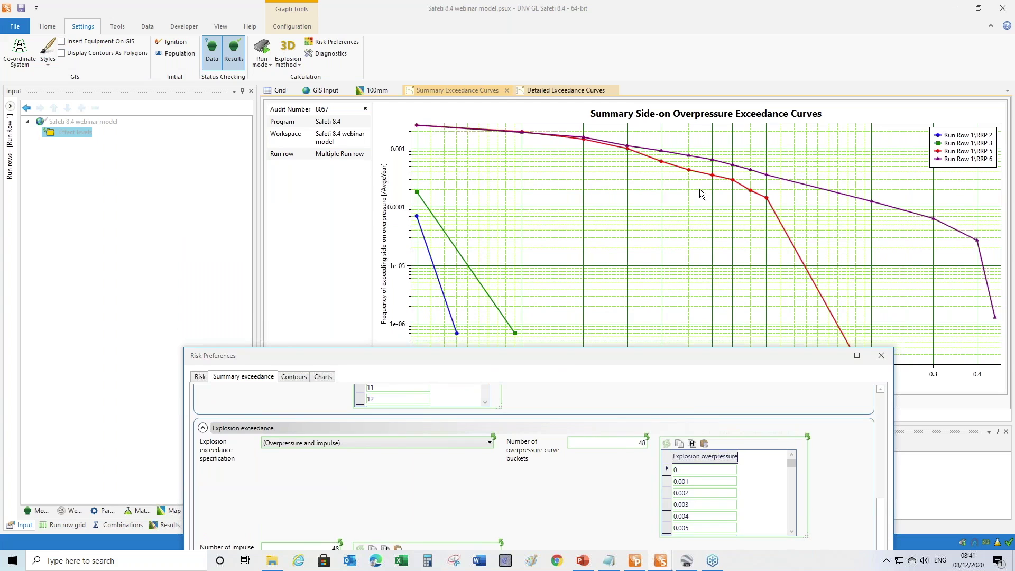
{"action": "left_click_drag", "start_coordinate": [561, 363], "coordinate": [514, 202]}
{"action": "key", "text": "ctrl+s"}
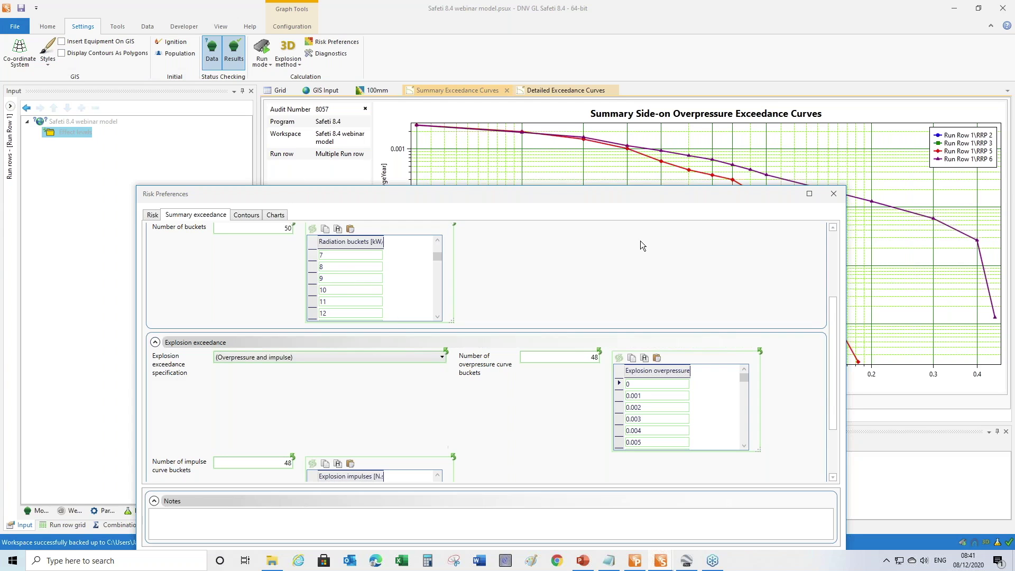
{"action": "left_click_drag", "start_coordinate": [633, 195], "coordinate": [569, 190]}
{"action": "left_click", "coordinate": [770, 190]}
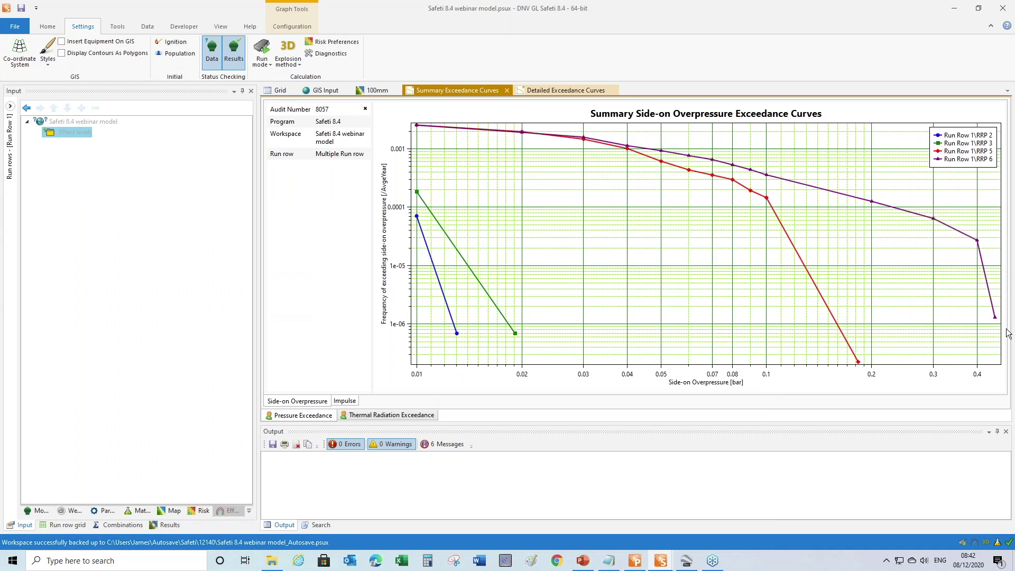
View the thermal radiation exceedance curves and review the times of interest in the summary exceedance preferences without changing them.
{"action": "key", "text": "alt+Tab"}
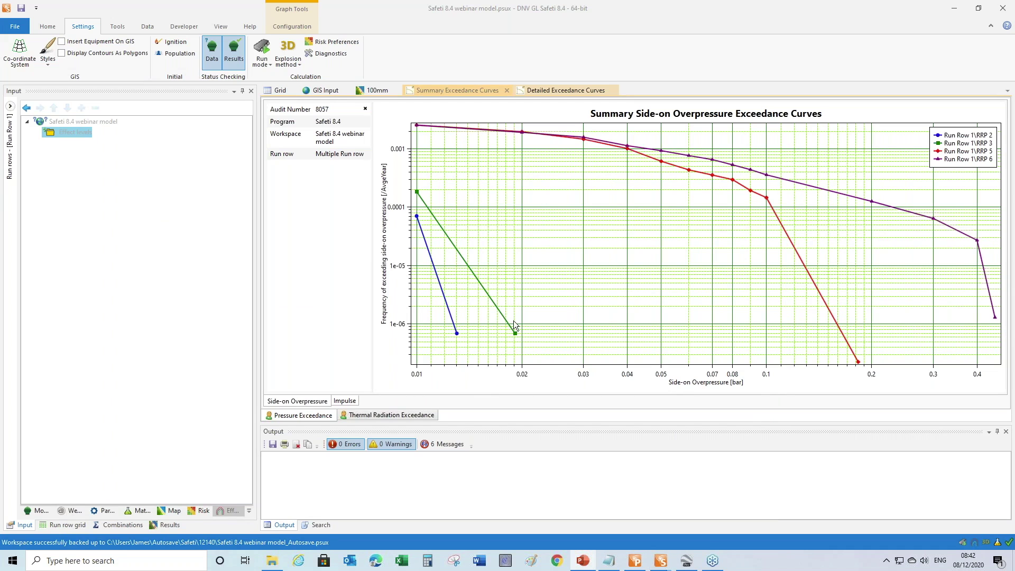
{"action": "left_click", "coordinate": [389, 416]}
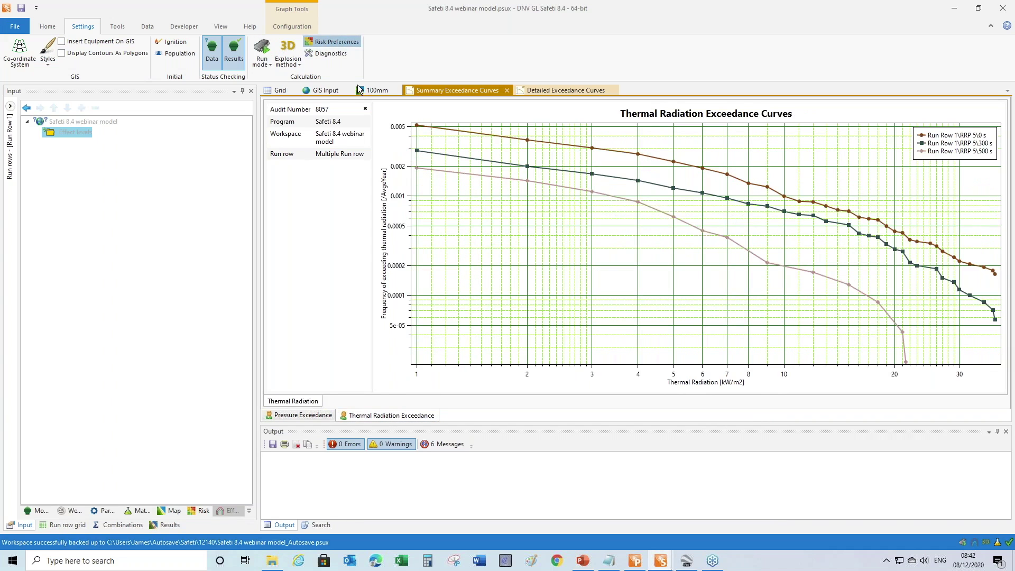
{"action": "left_click", "coordinate": [332, 42]}
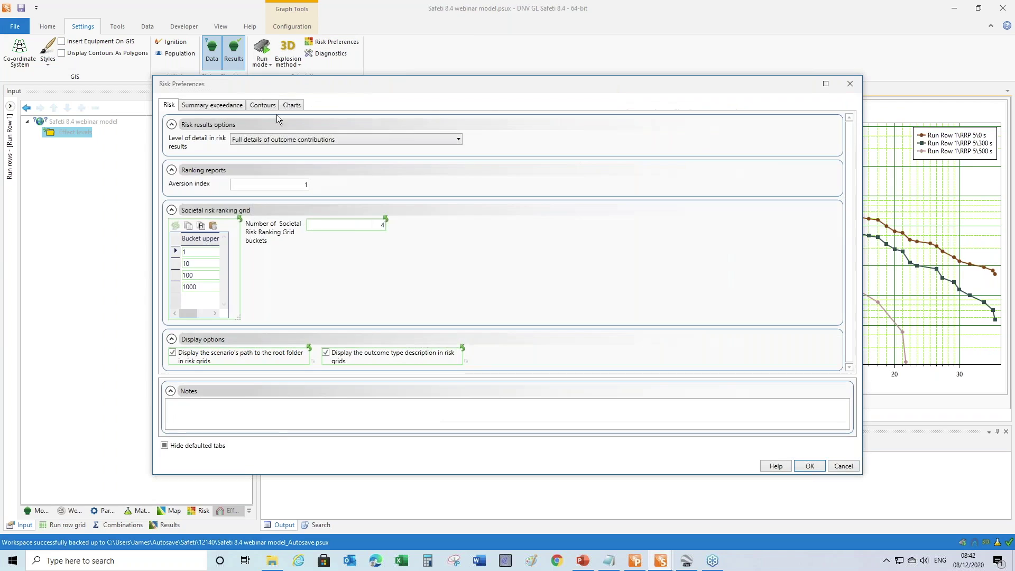
{"action": "left_click", "coordinate": [207, 106]}
{"action": "left_click_drag", "start_coordinate": [586, 81], "coordinate": [594, 106]}
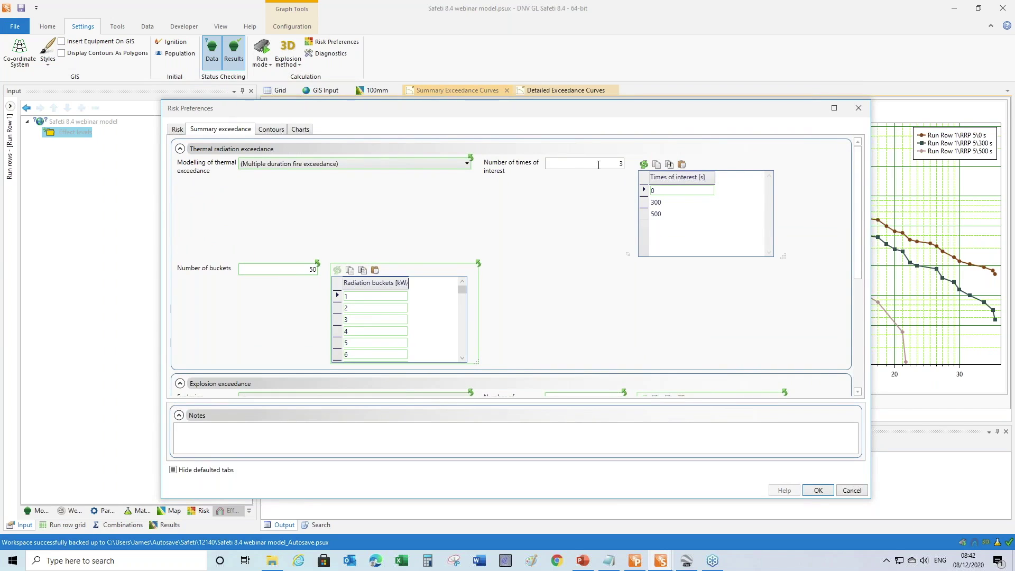
{"action": "left_click_drag", "start_coordinate": [606, 164], "coordinate": [629, 164]}
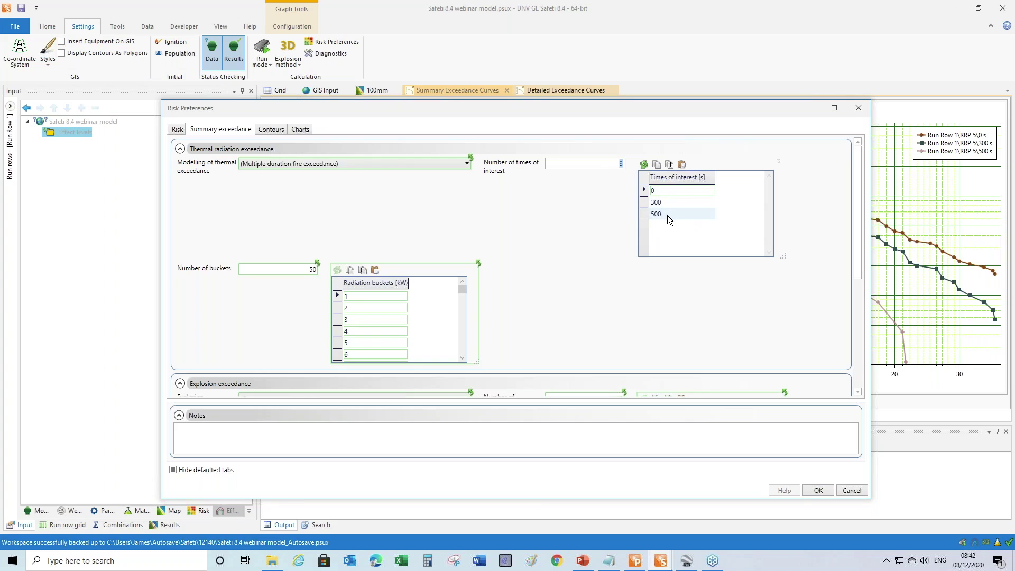
{"action": "left_click", "coordinate": [851, 491]}
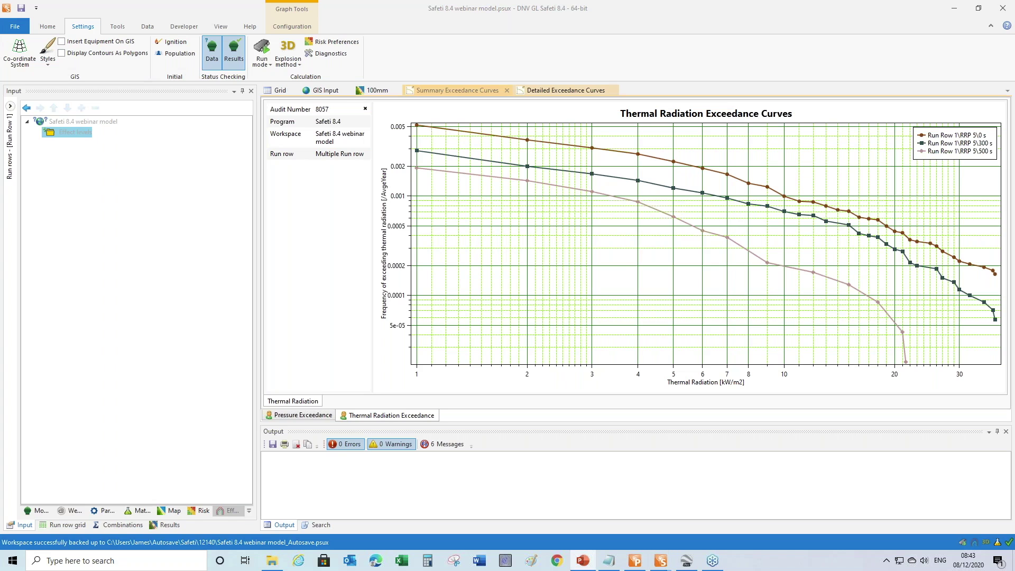
Generate the event tree Ignition report for Run Row 1.
{"action": "left_click", "coordinate": [48, 27]}
{"action": "left_click", "coordinate": [363, 62]}
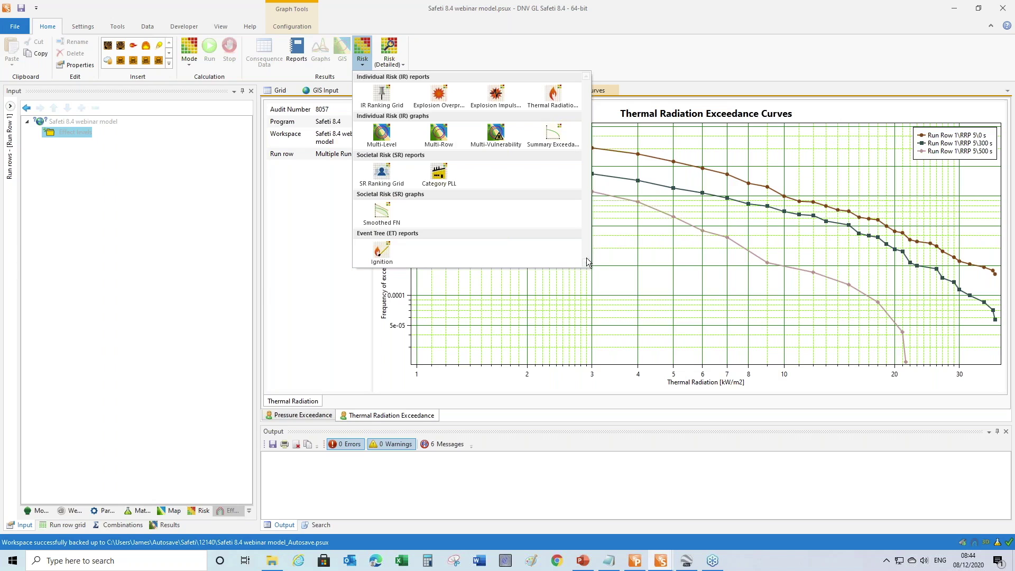
{"action": "left_click", "coordinate": [395, 252]}
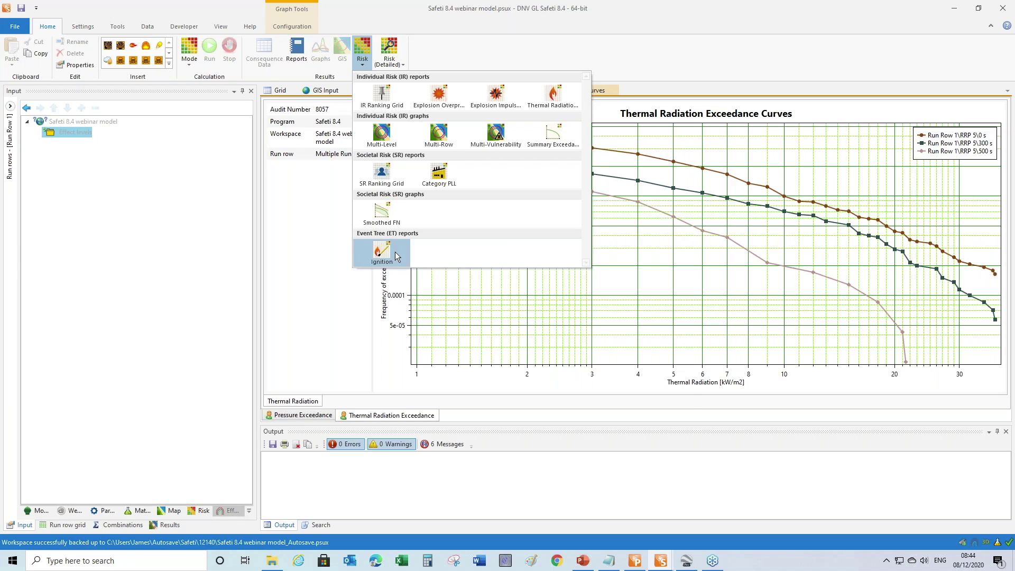
{"action": "left_click", "coordinate": [505, 278]}
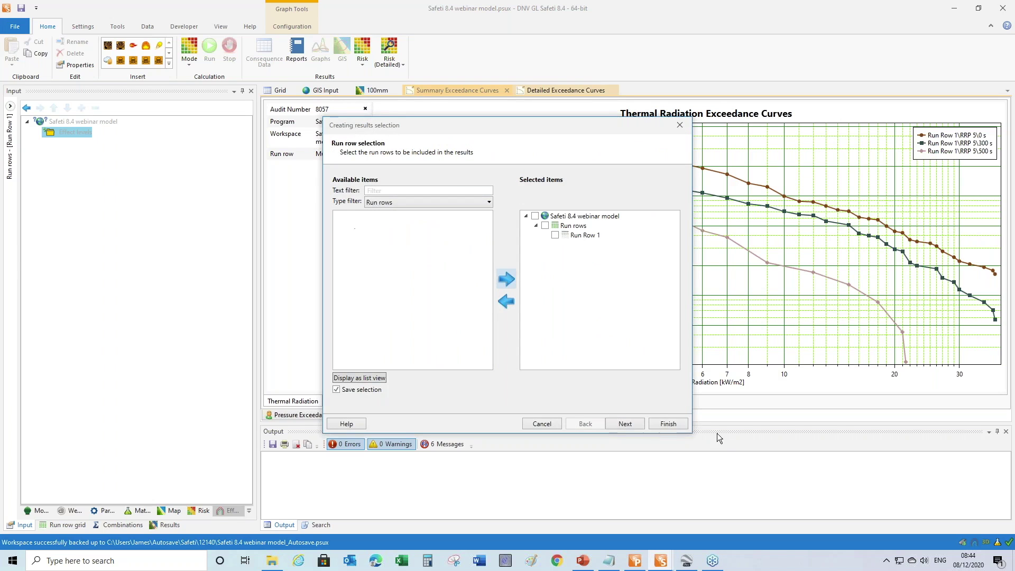
{"action": "left_click", "coordinate": [668, 424]}
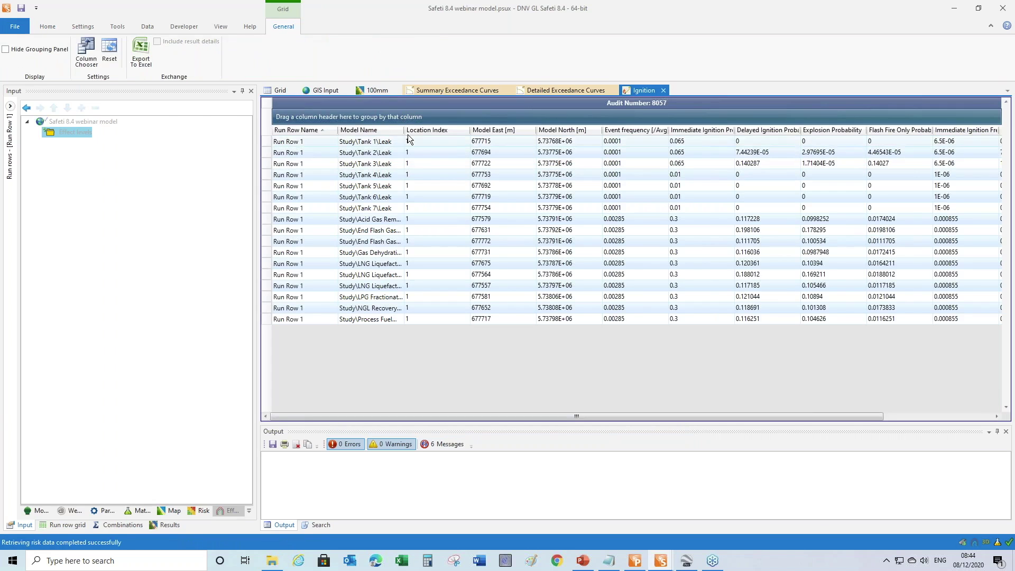
Widen the Model Name column to show the full scenario paths, and review the ignition report's probability and frequency columns.
{"action": "left_click_drag", "start_coordinate": [403, 132], "coordinate": [527, 133]}
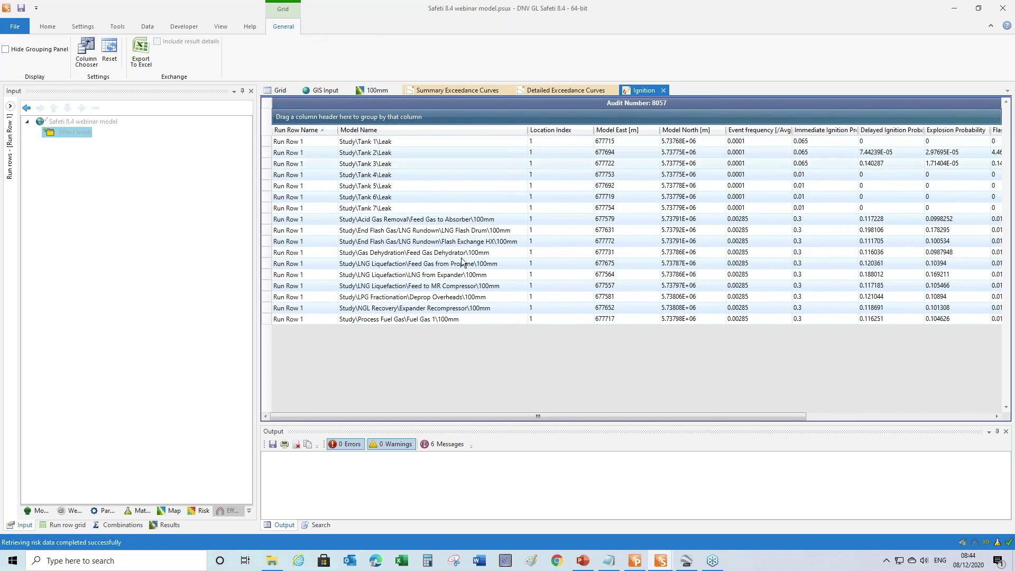
{"action": "left_click_drag", "start_coordinate": [669, 416], "coordinate": [856, 416]}
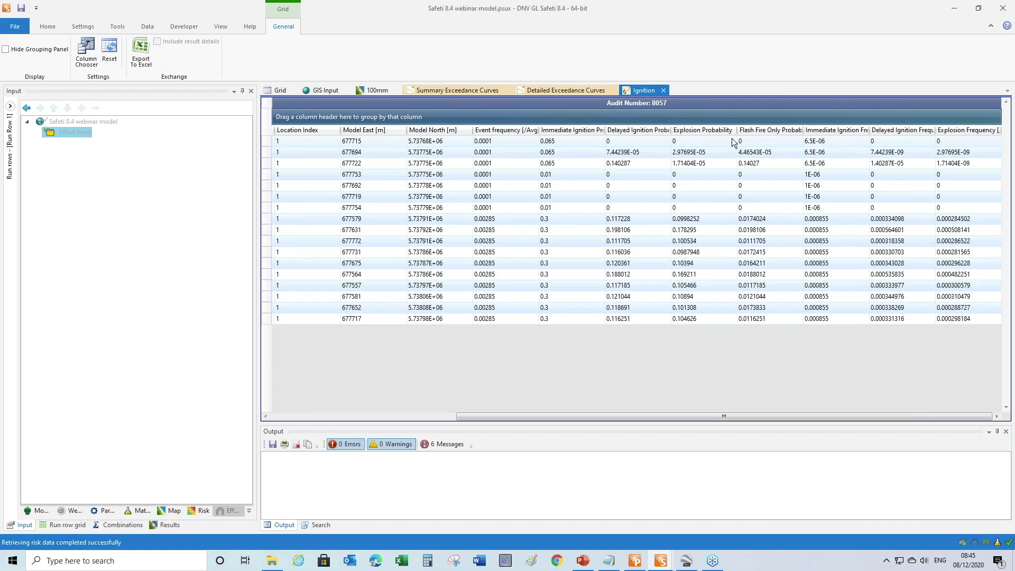
{"action": "left_click_drag", "start_coordinate": [709, 417], "coordinate": [523, 418]}
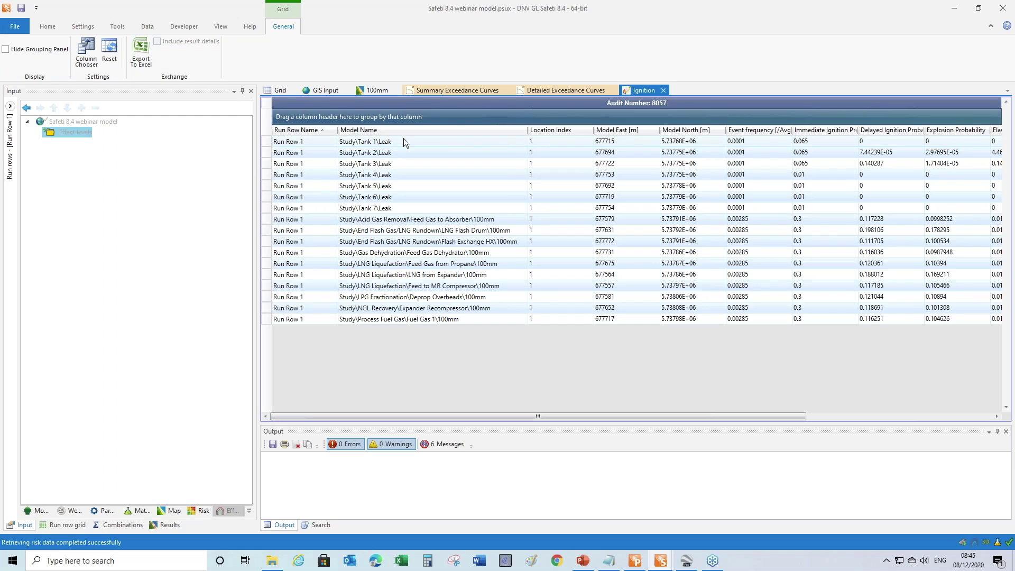
Switch to the PowerPoint presentation and show the slide on new materials available by default.
{"action": "key", "text": "alt+Tab"}
{"action": "left_click_drag", "start_coordinate": [1014, 25], "coordinate": [321, 1]}
{"action": "left_click", "coordinate": [897, 544]}
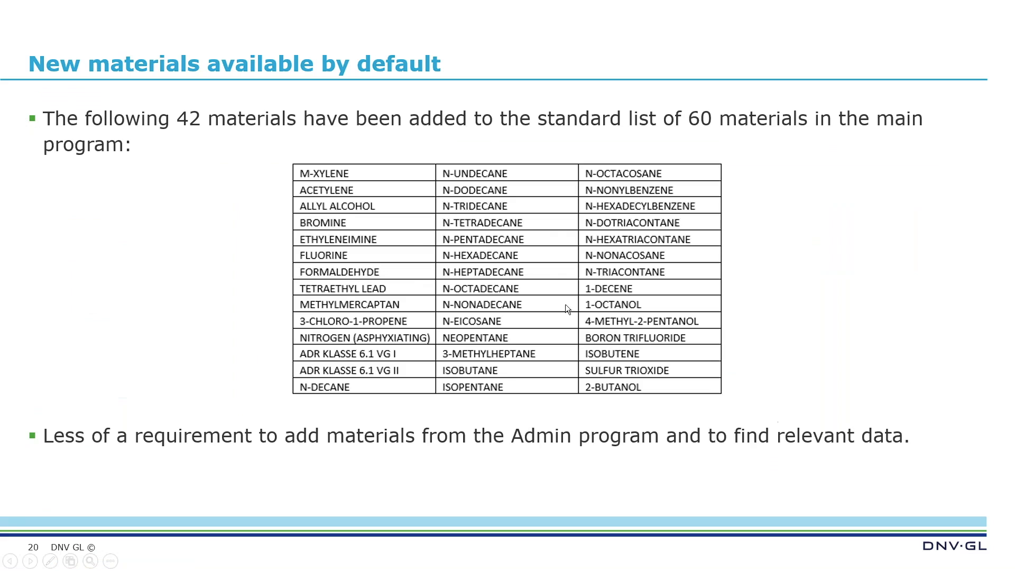